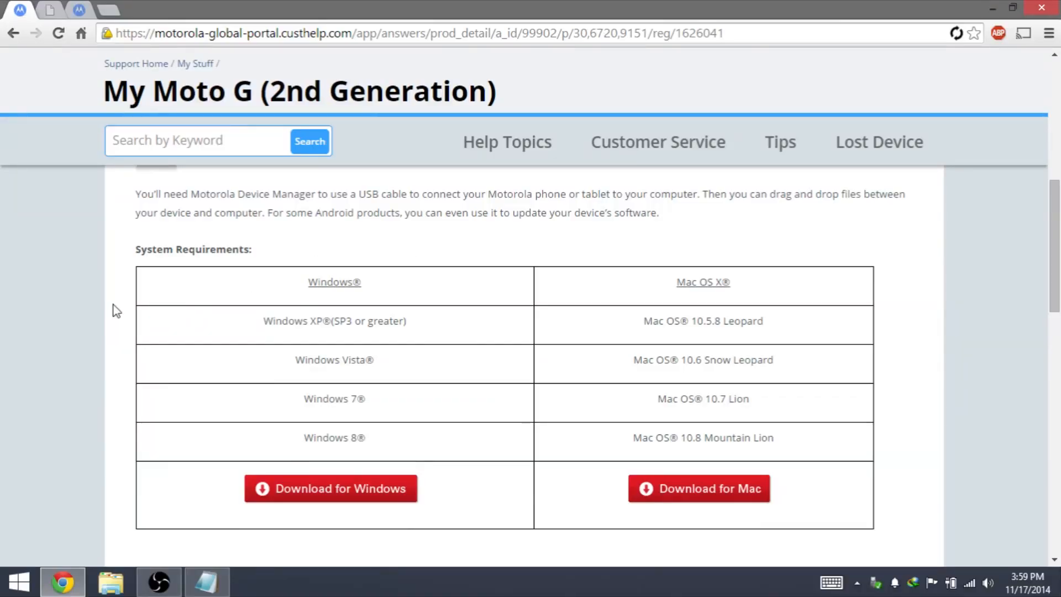
pyautogui.scroll(6, 116, 302)
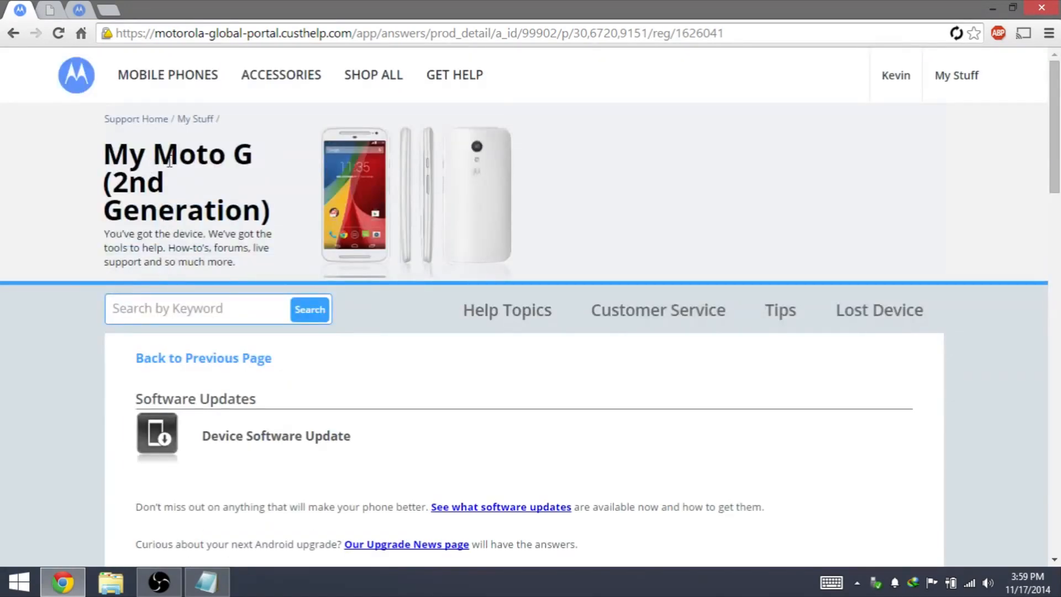
pyautogui.scroll(-3, 340, 298)
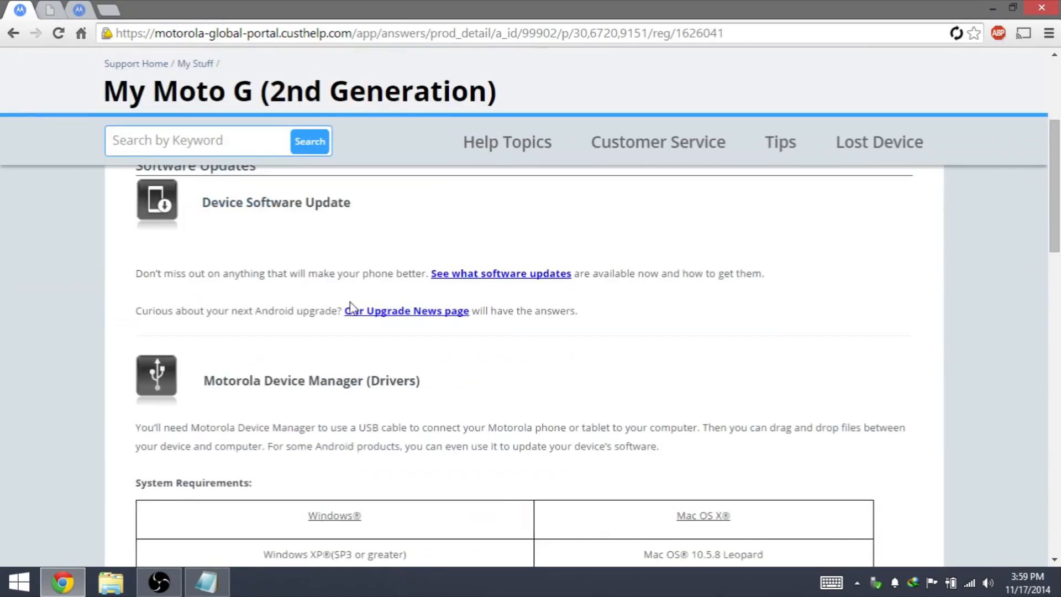
pyautogui.scroll(-3, 357, 297)
pyautogui.scroll(-1, 338, 343)
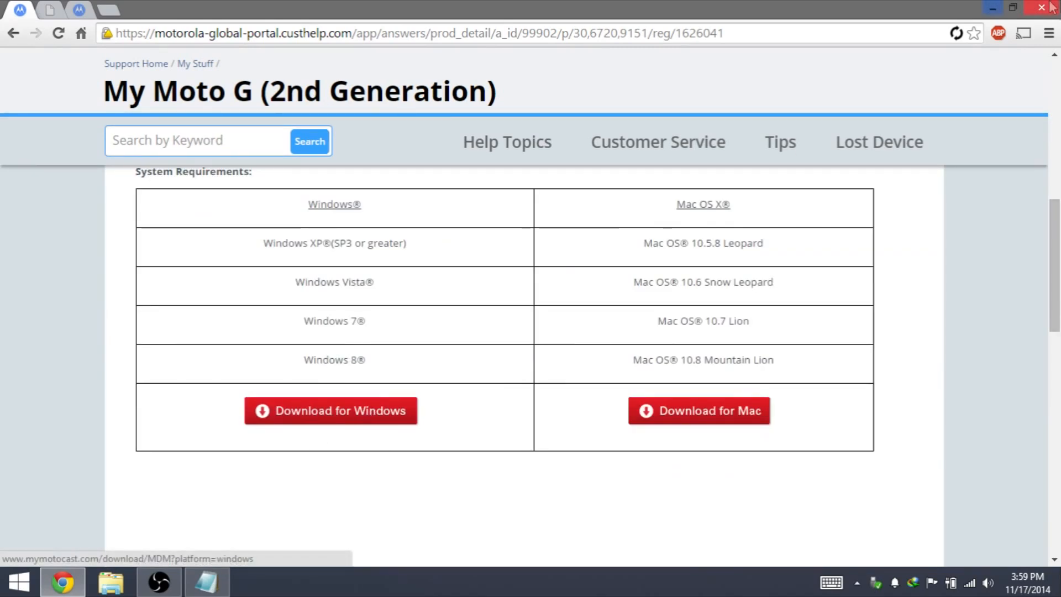
# Step: Launch Motorola Device Manager from the desktop, cancel its setup wizard, and return to Chrome
pyautogui.click(993, 9)
pyautogui.click(31, 33)
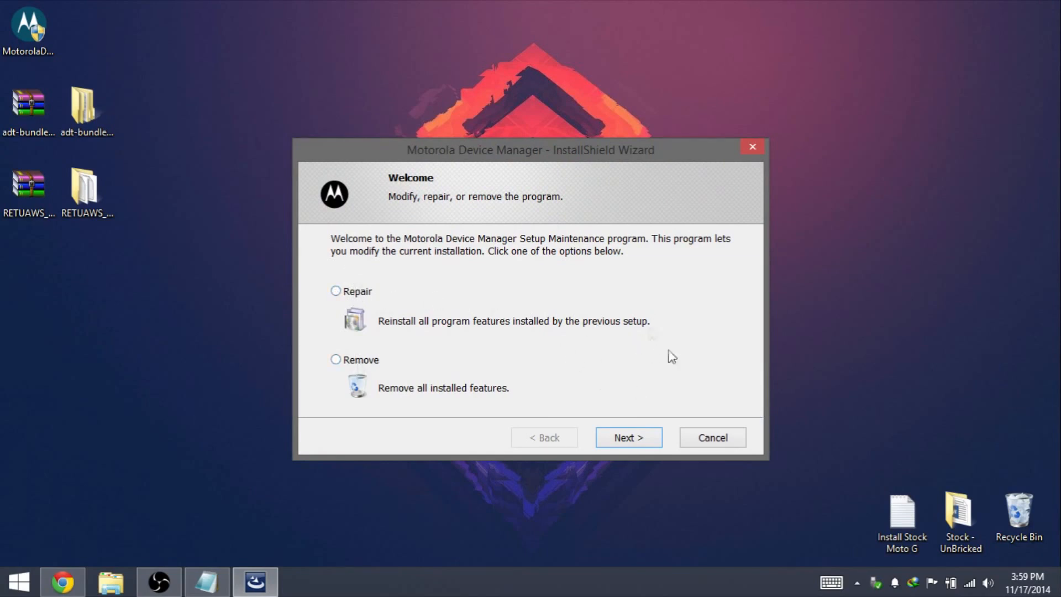
pyautogui.click(719, 440)
pyautogui.click(544, 346)
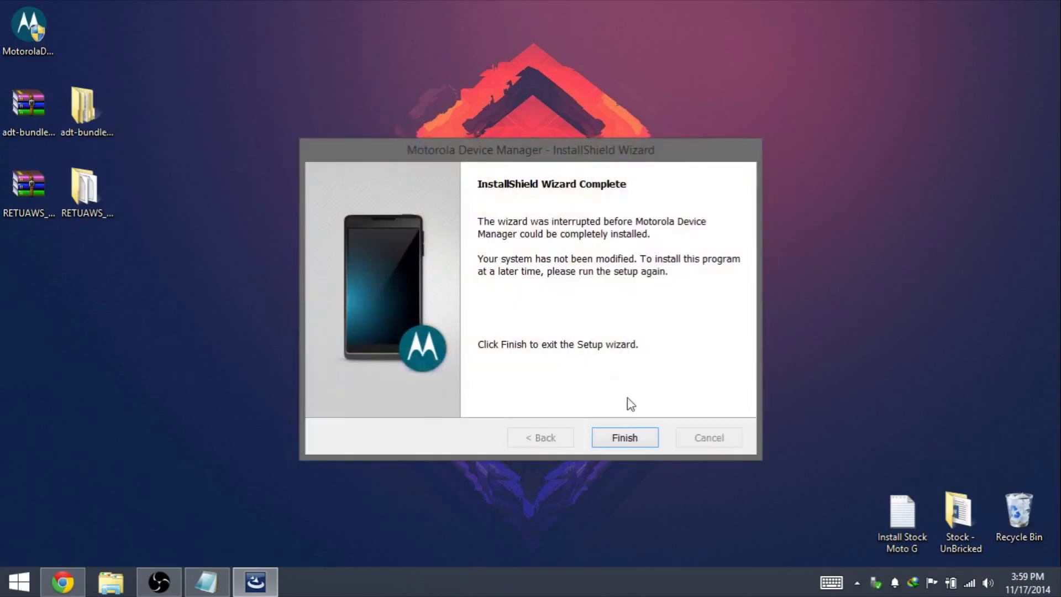
pyautogui.click(635, 438)
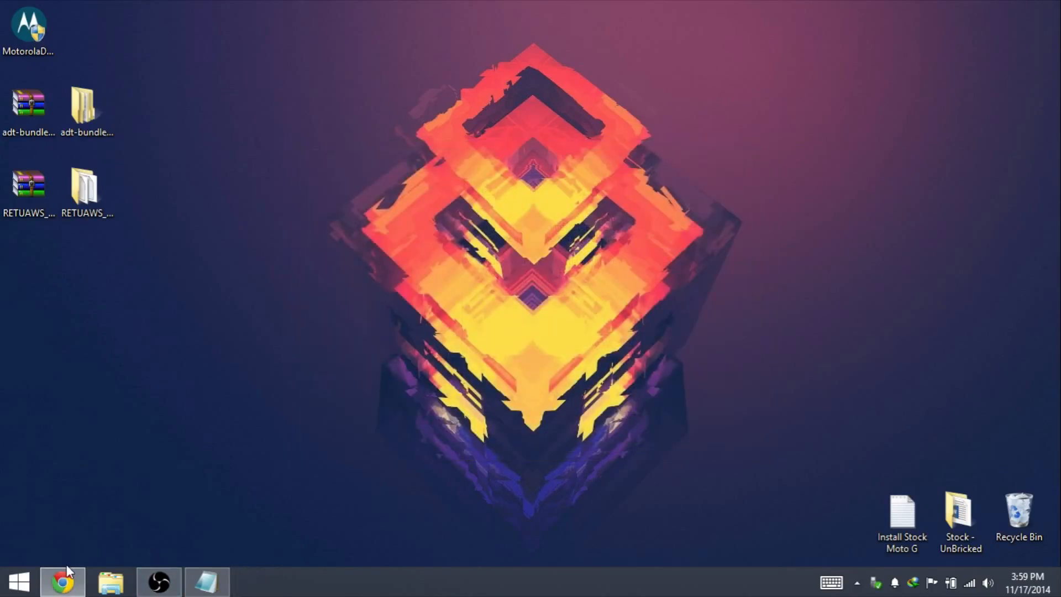
pyautogui.click(63, 581)
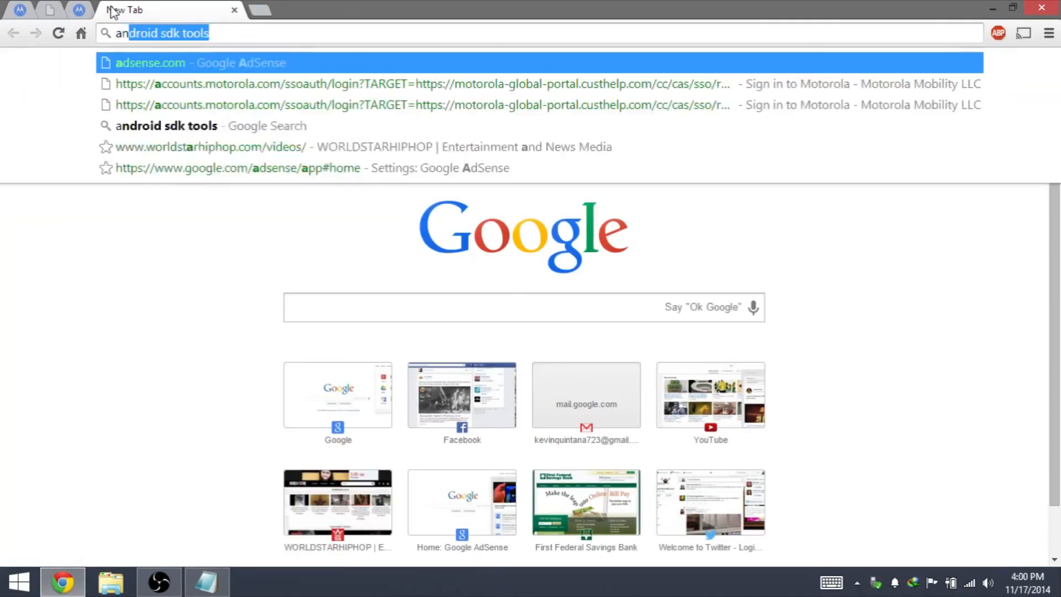
pyautogui.write('droid')
# Step: Search 'android sdk tools' and reach the Eclipse ADT bundle download on the Android SDK page
pyautogui.press('Return')
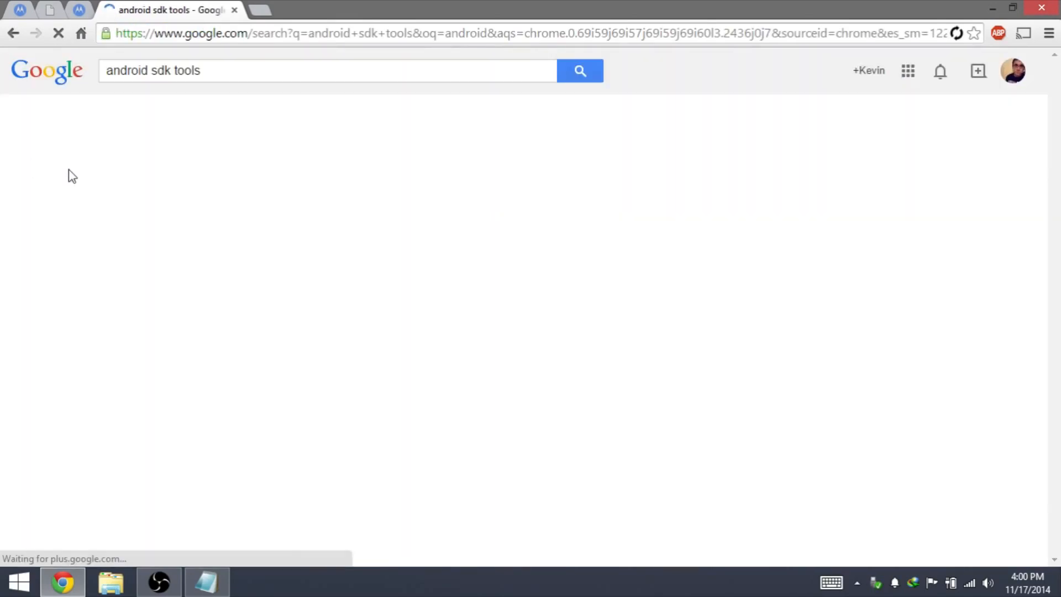
pyautogui.click(190, 282)
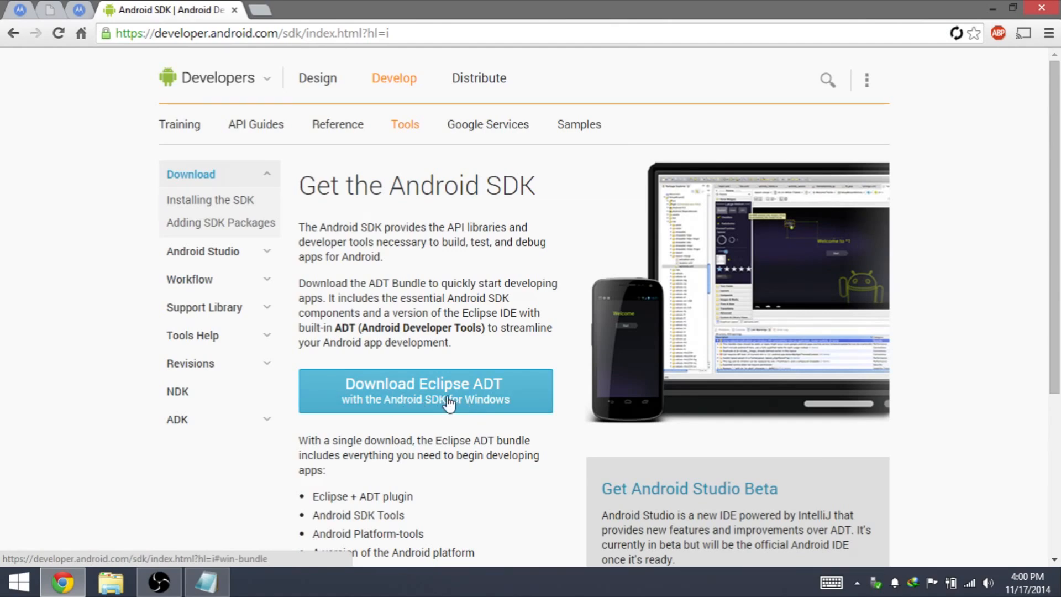
pyautogui.click(448, 402)
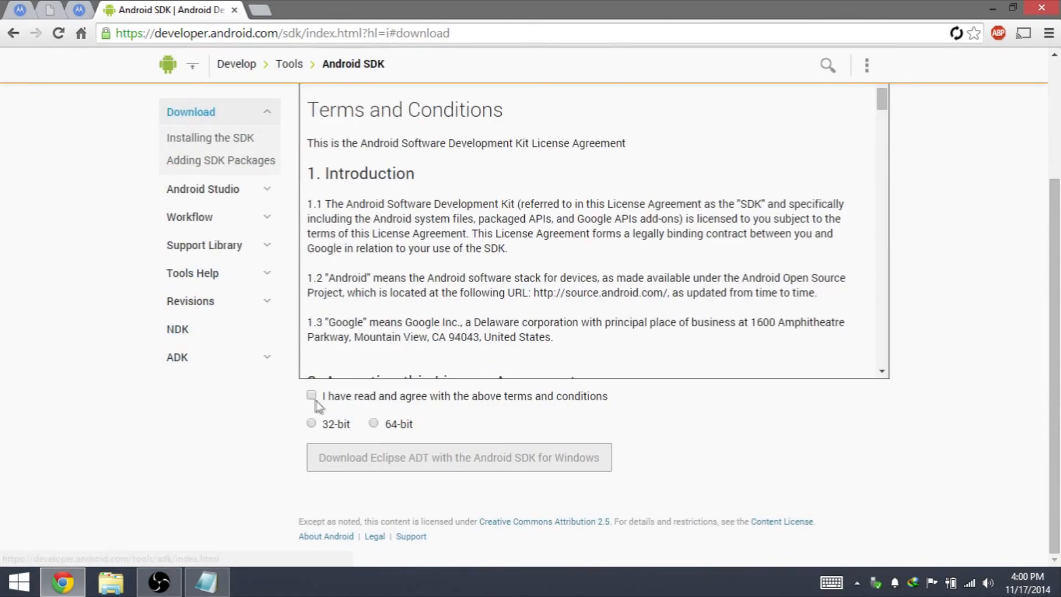
# Step: Accept the SDK license, request the 64-bit bundle, and skip the duplicate IDM download
pyautogui.click(312, 397)
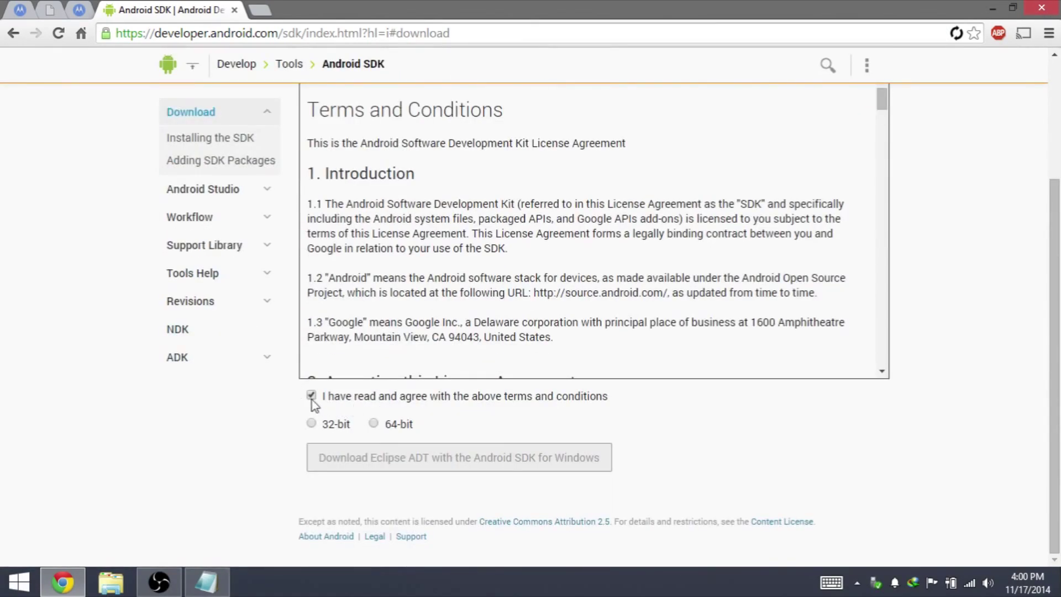
pyautogui.click(371, 424)
pyautogui.click(421, 466)
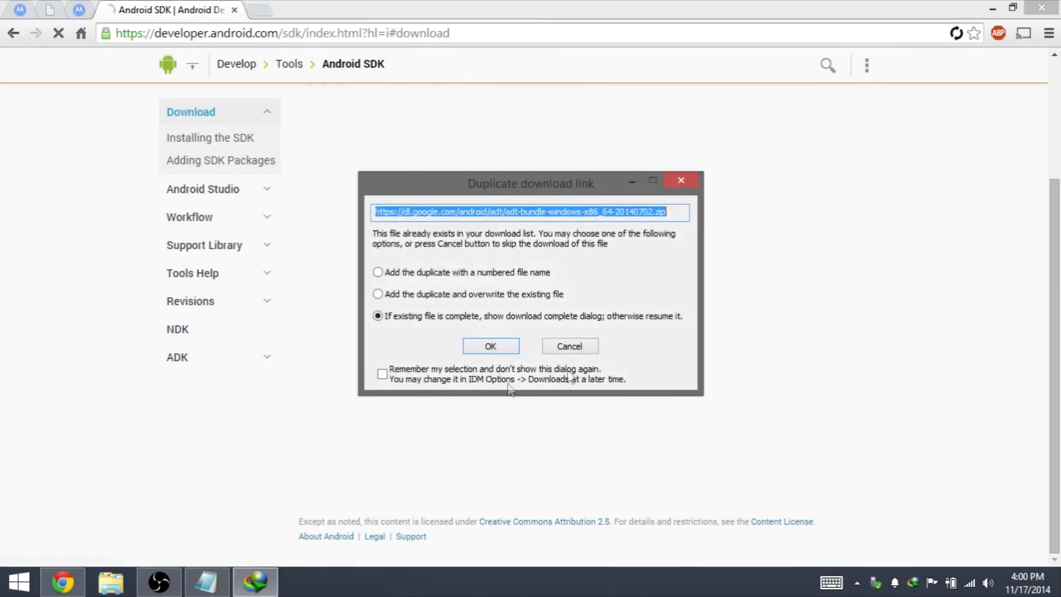
pyautogui.click(568, 347)
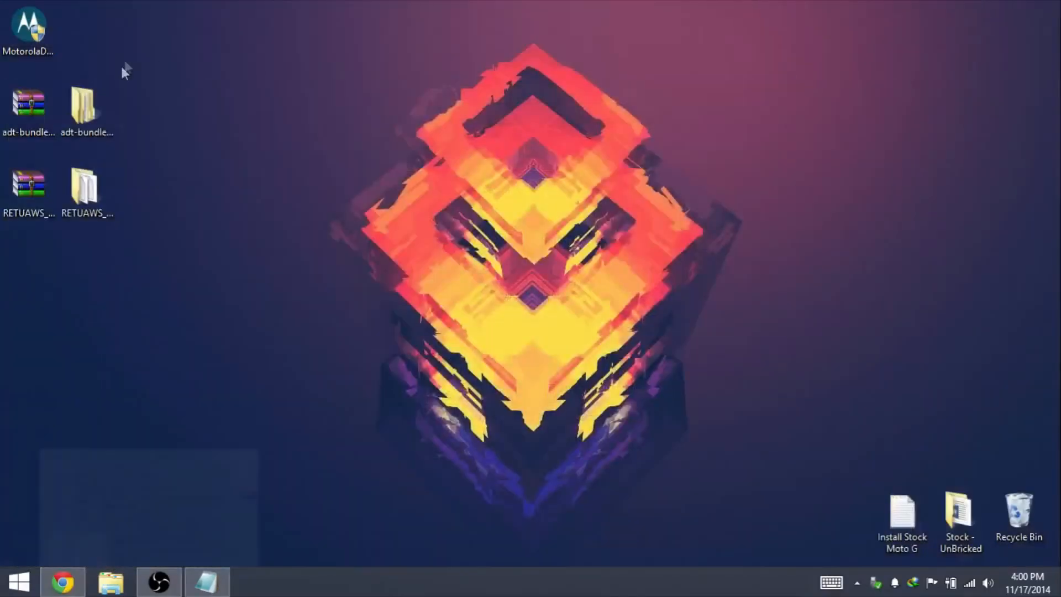
# Step: Extract the adt-bundle zip on the desktop into its own folder
pyautogui.click(29, 109)
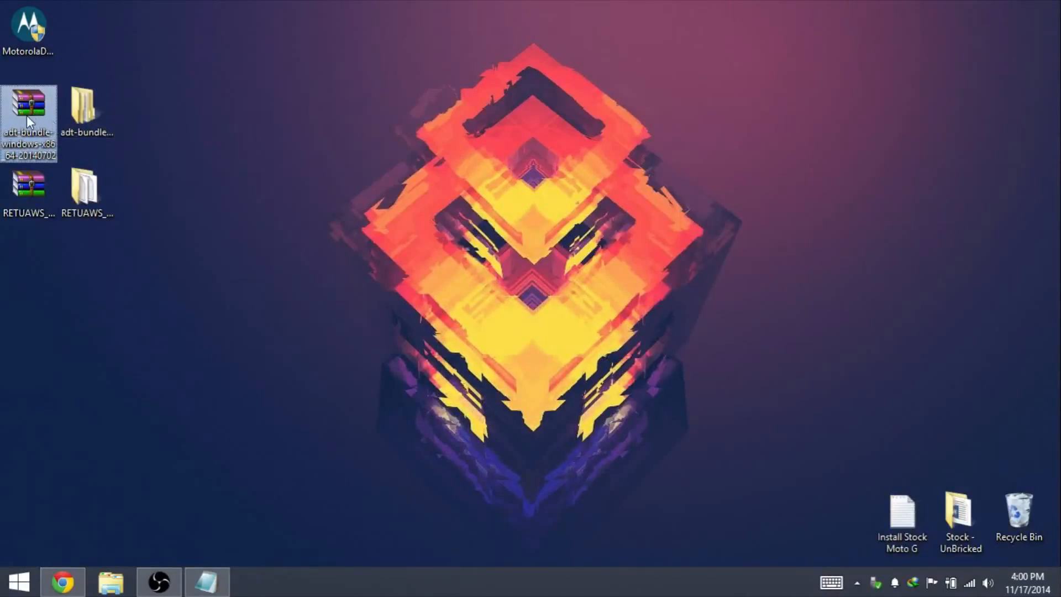
pyautogui.rightClick(26, 109)
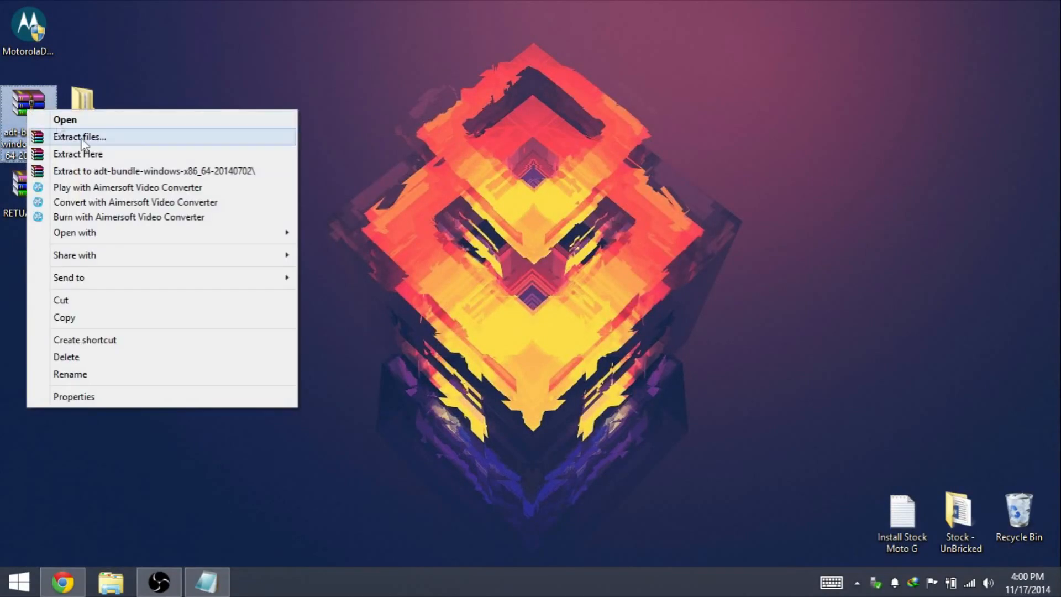
pyautogui.click(99, 170)
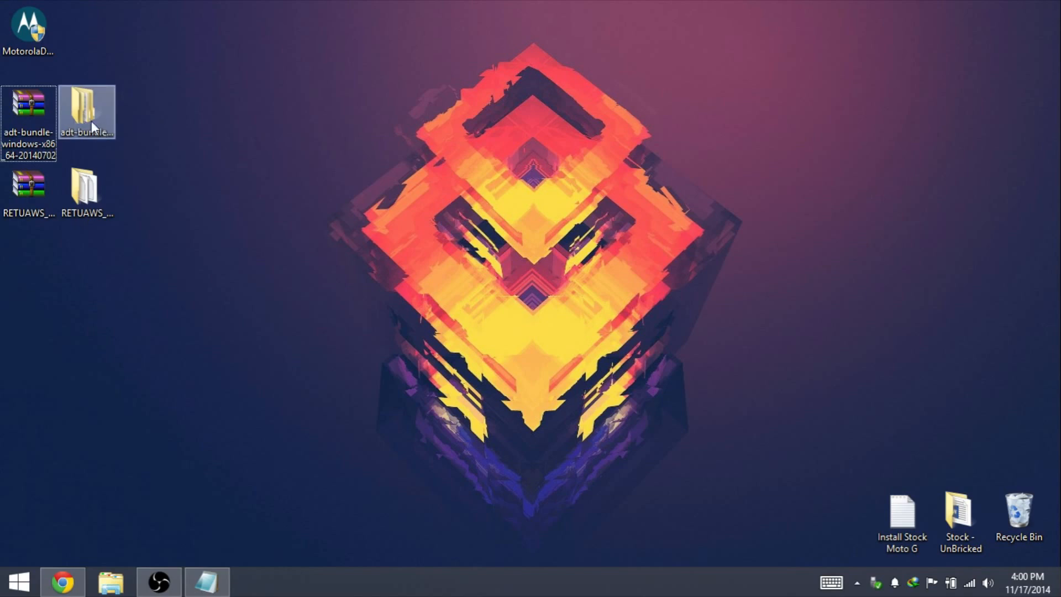
pyautogui.click(87, 116)
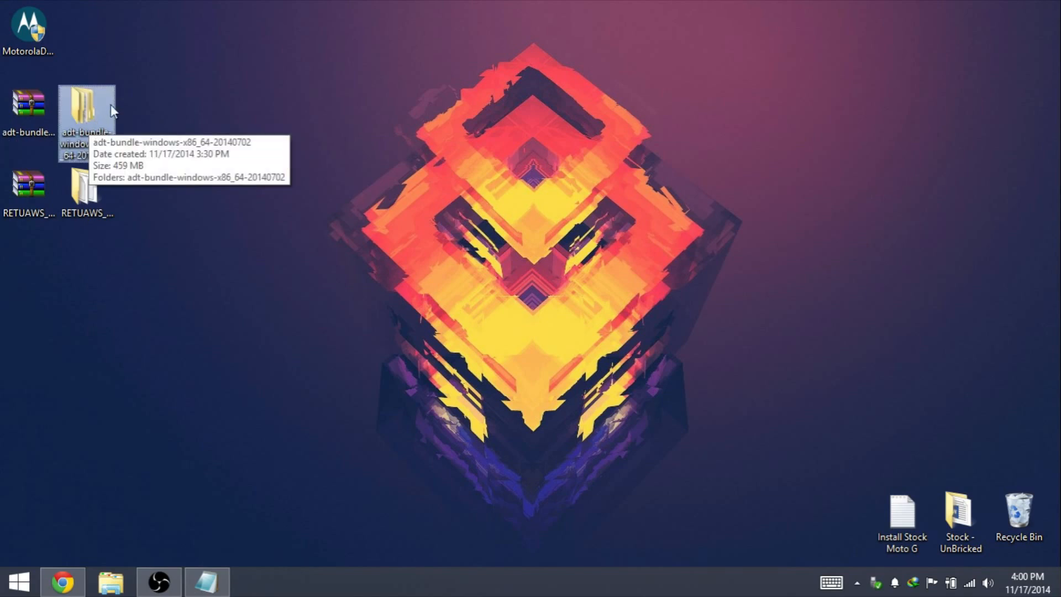
# Step: Open Local Disk (C:) and attempt dragging the adt-bundle folder onto it, then cancel the move
pyautogui.click(110, 583)
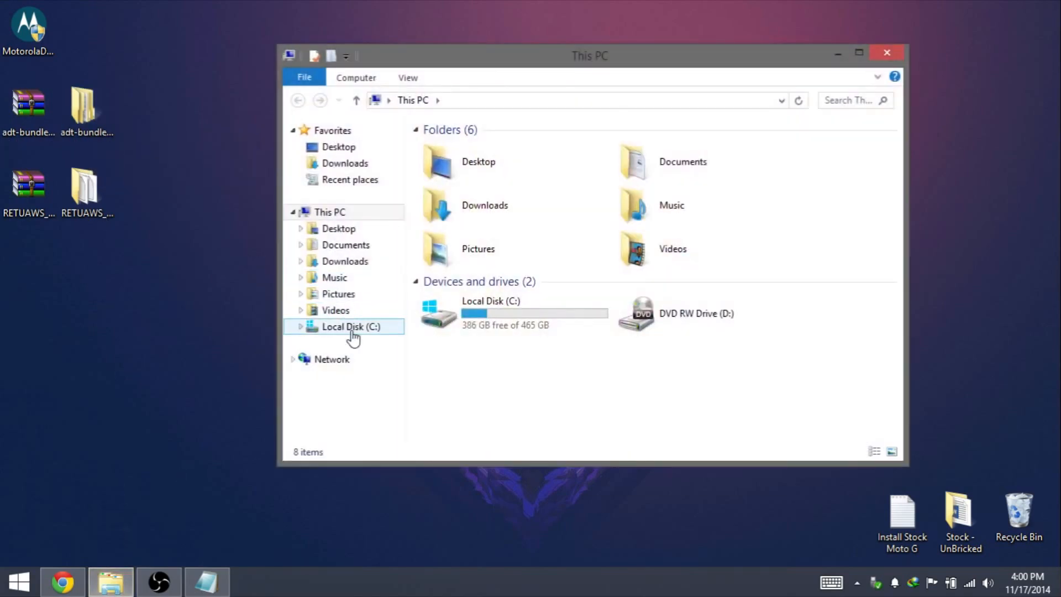
pyautogui.doubleClick(495, 319)
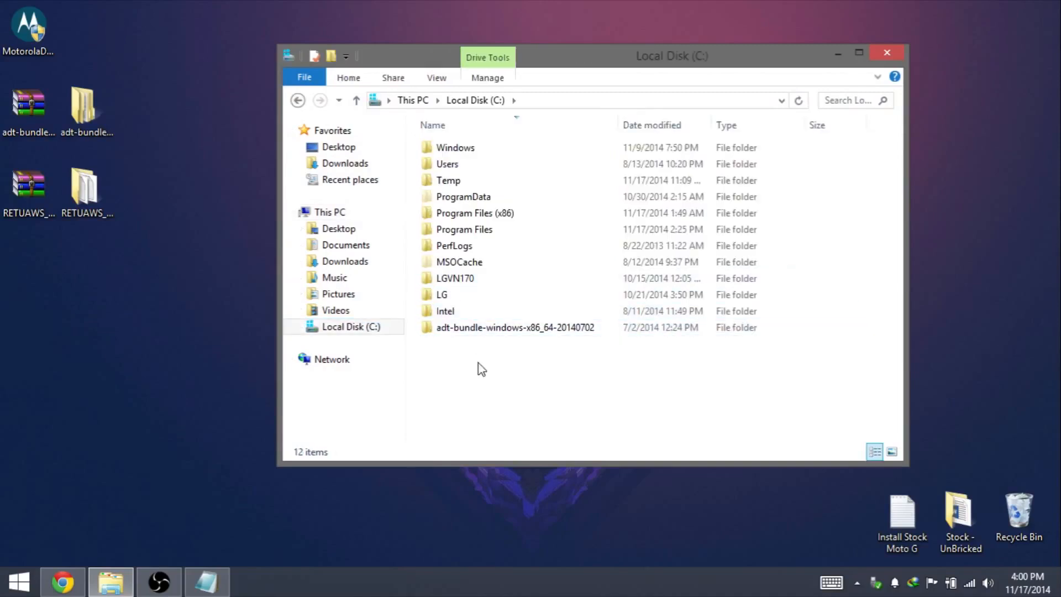
pyautogui.moveTo(83, 108); pyautogui.dragTo(145, 125)
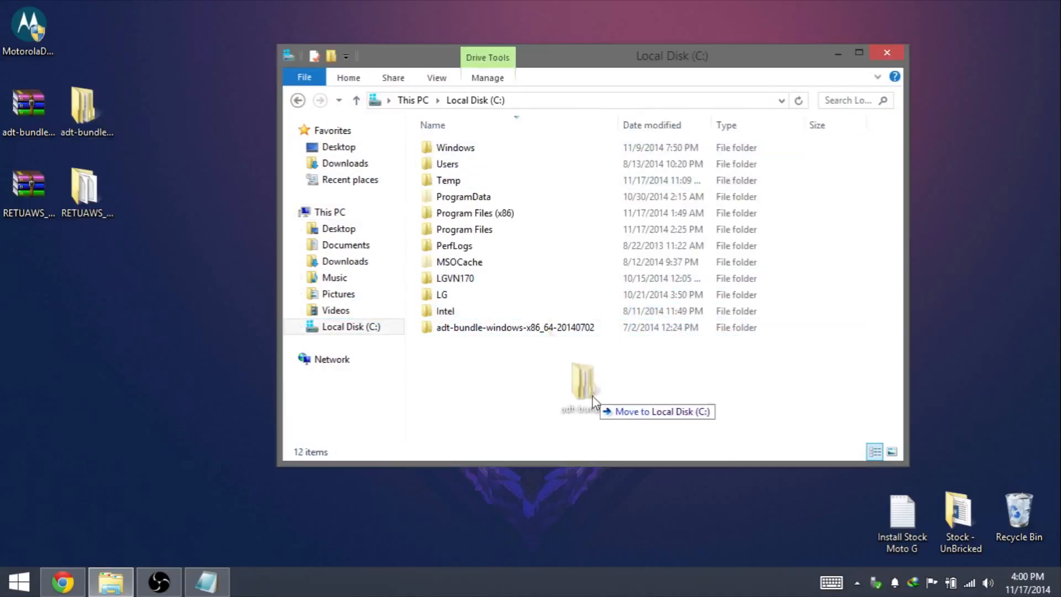
pyautogui.moveTo(146, 124); pyautogui.dragTo(469, 376)
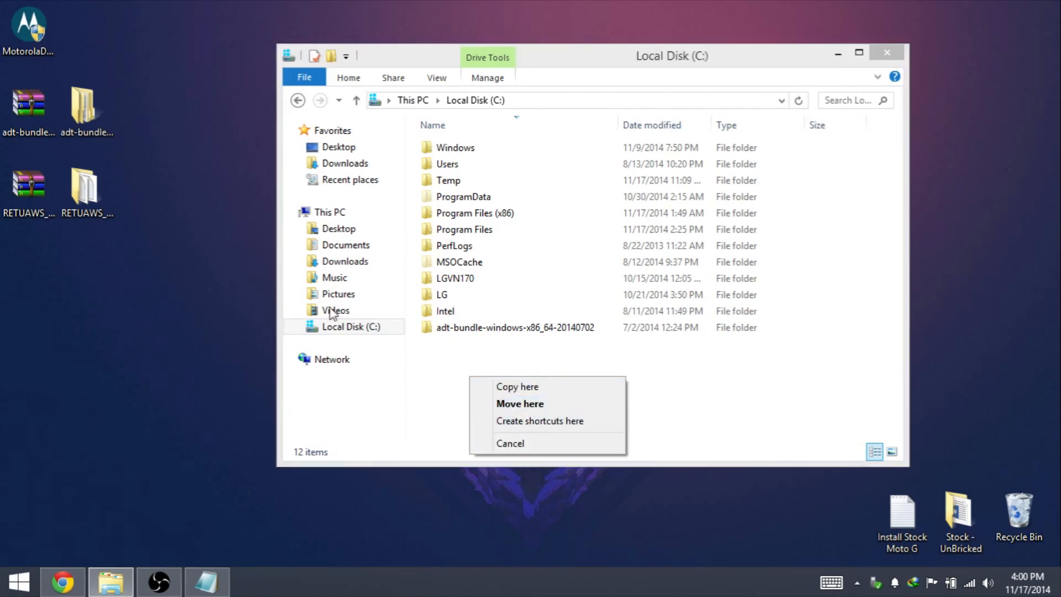
pyautogui.press('Escape')
pyautogui.click(490, 333)
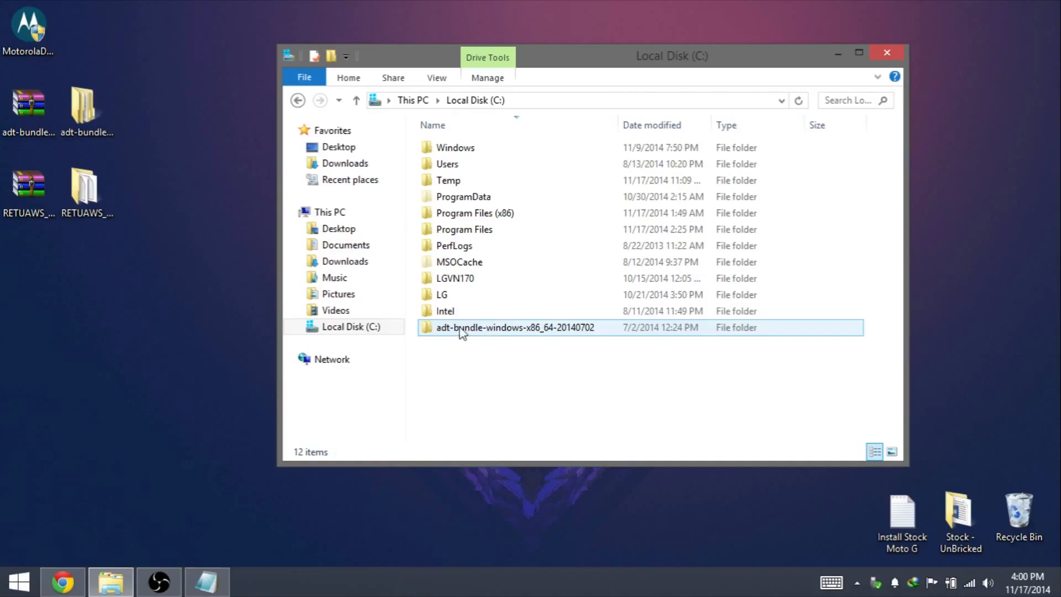
# Step: Browse into adt-bundle > sdk > platform-tools on C:
pyautogui.doubleClick(464, 336)
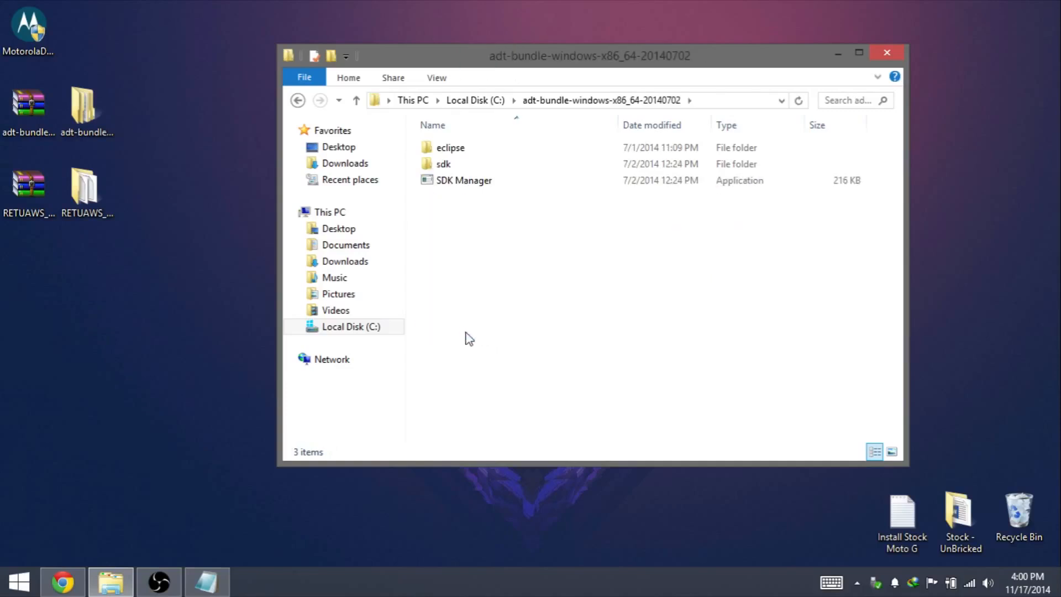
pyautogui.click(452, 171)
pyautogui.doubleClick(452, 165)
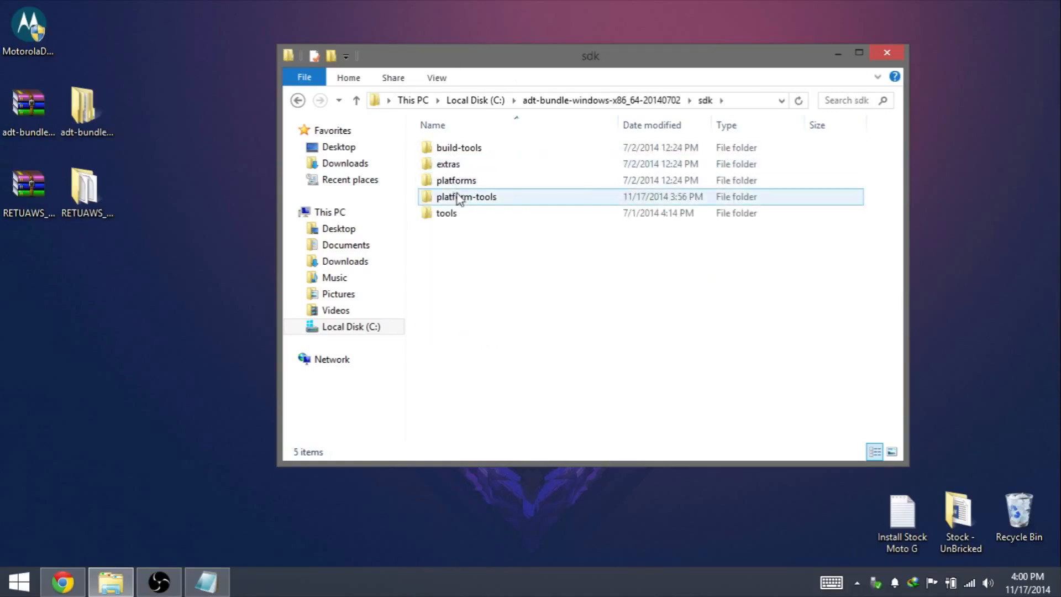
pyautogui.doubleClick(463, 198)
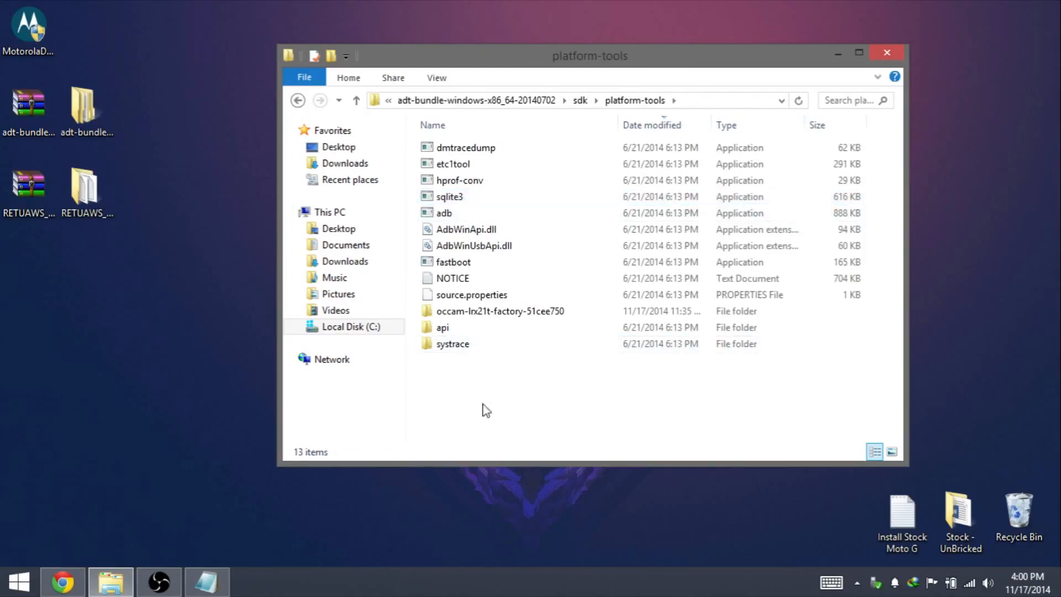
# Step: Open a command window in platform-tools and minimize both it and the Explorer window
pyautogui.rightClick(546, 389)
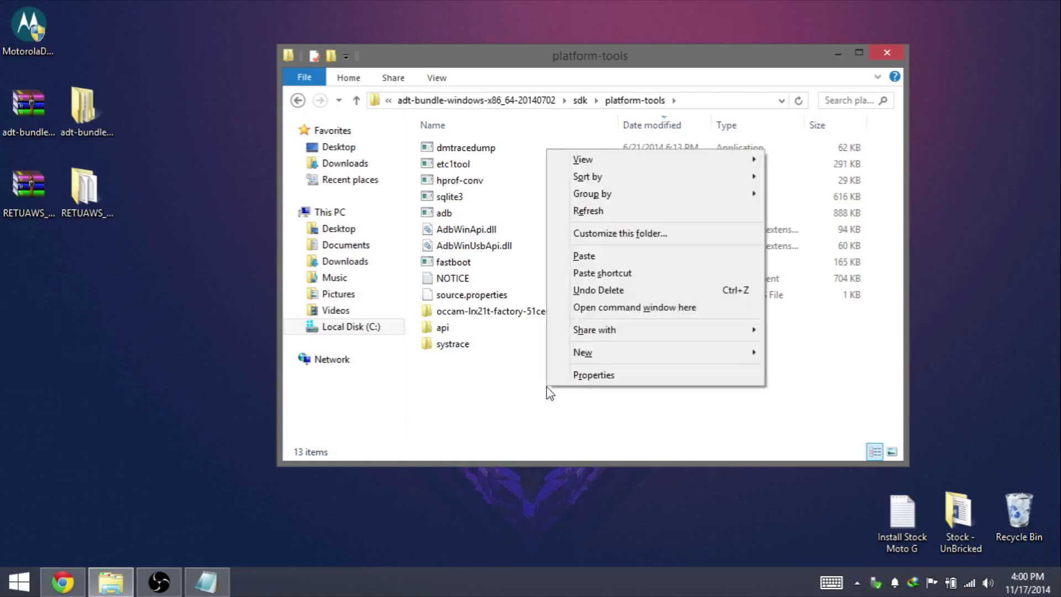
pyautogui.click(663, 315)
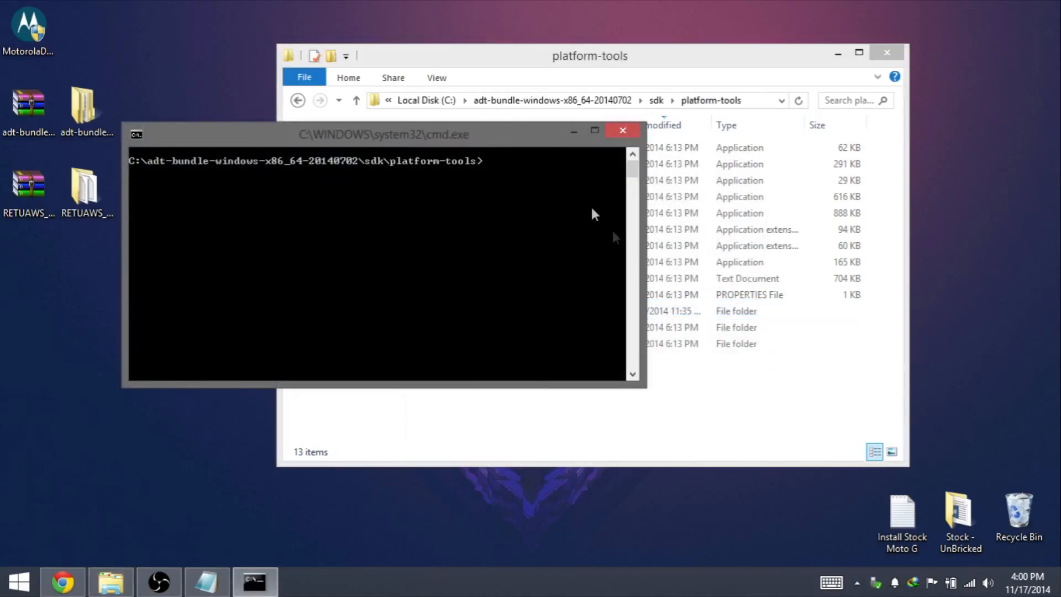
pyautogui.click(573, 133)
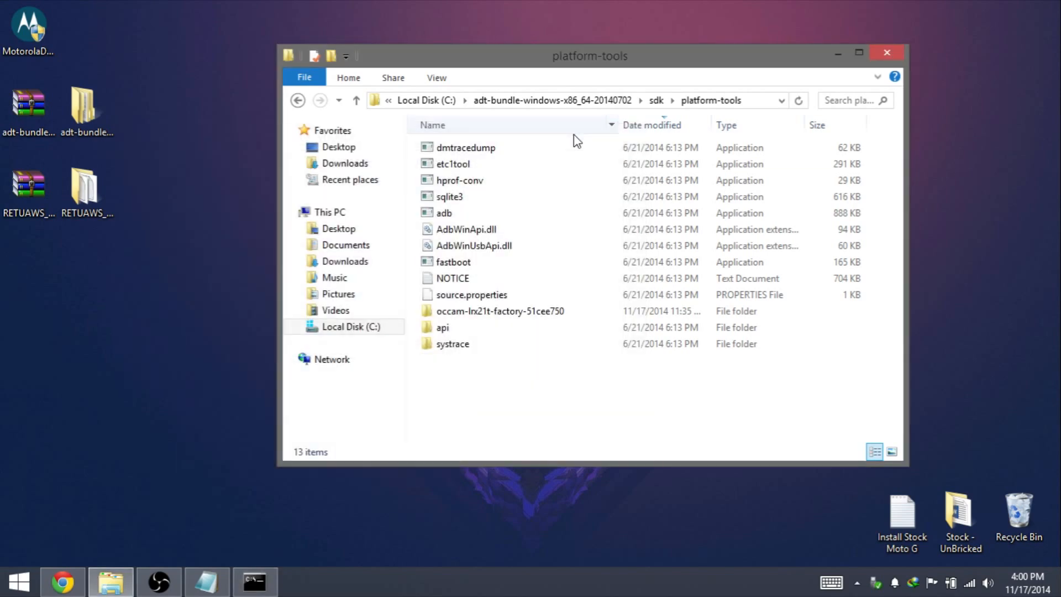
pyautogui.click(838, 54)
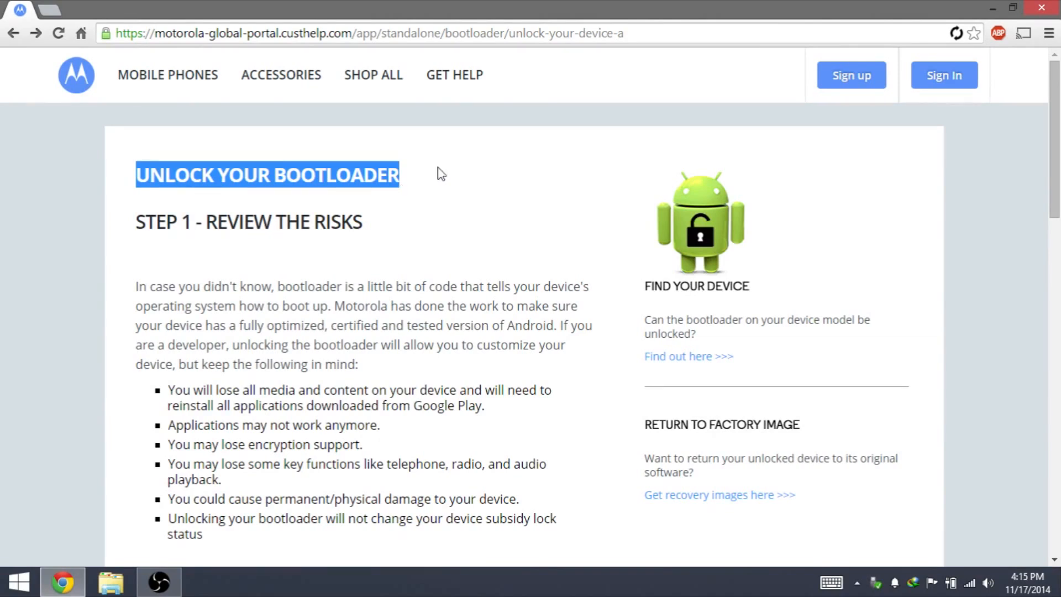
# Step: Skim the Unlock Your Bootloader risks step and continue to Step 2 via NEXT
pyautogui.click(343, 214)
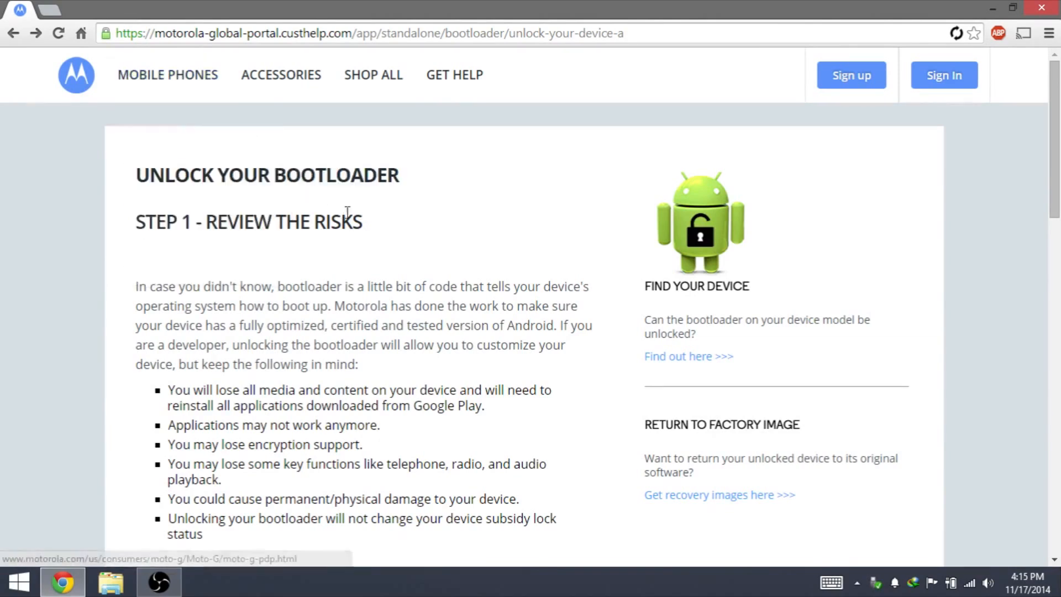
pyautogui.moveTo(123, 177); pyautogui.dragTo(409, 171)
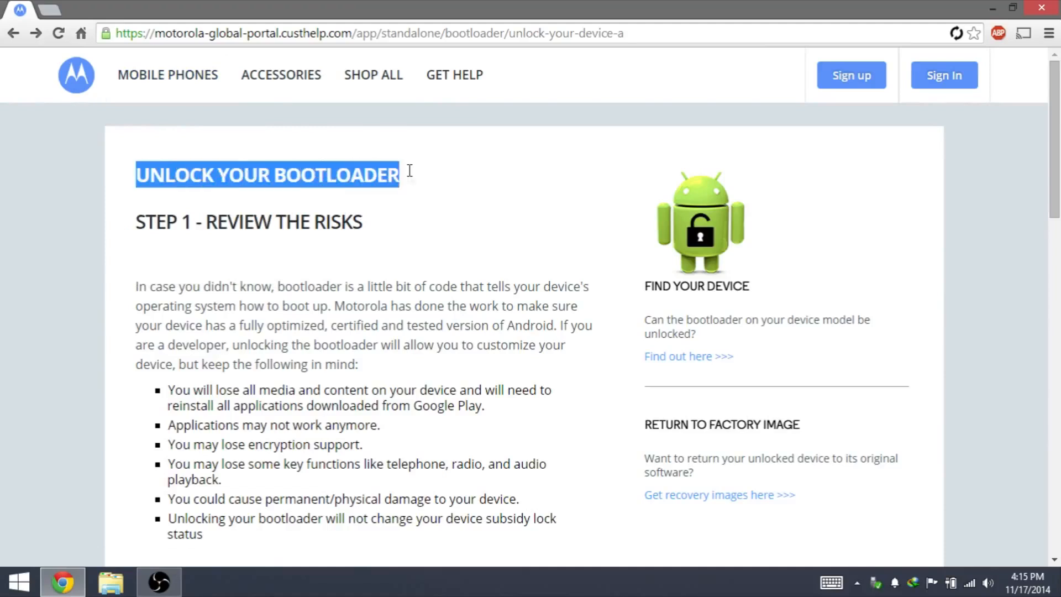
pyautogui.click(321, 262)
pyautogui.scroll(-1, 323, 262)
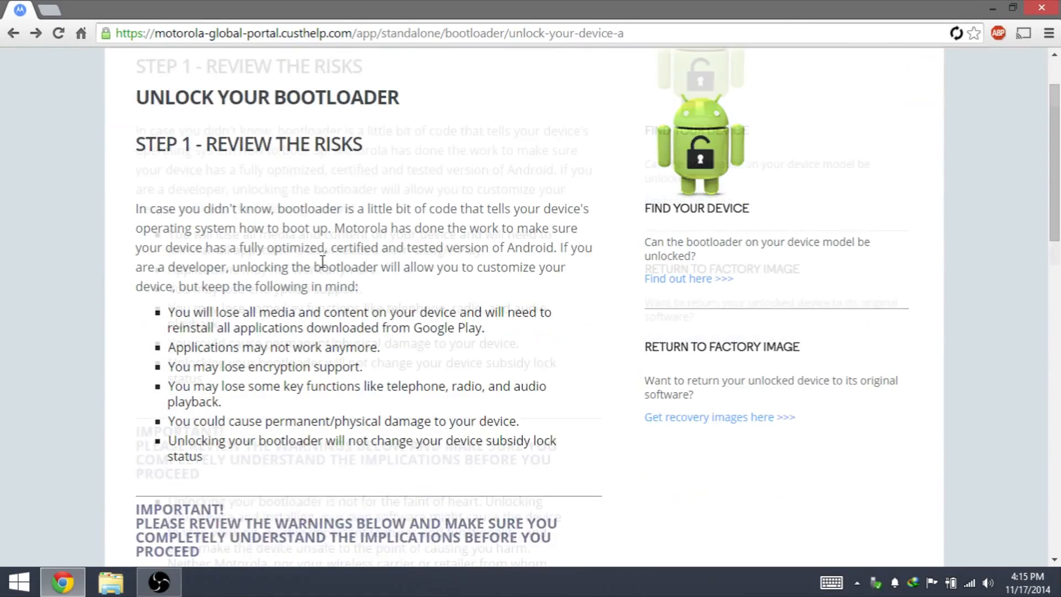
pyautogui.scroll(-1, 322, 262)
pyautogui.scroll(-1, 322, 262)
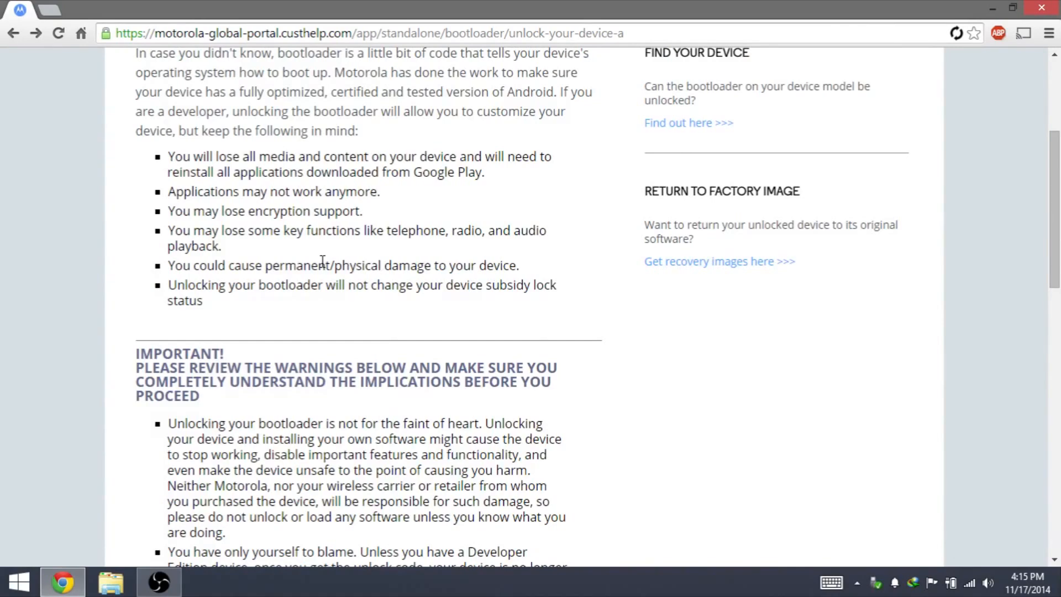
pyautogui.scroll(-2, 322, 262)
pyautogui.scroll(-2, 322, 262)
pyautogui.scroll(5, 322, 262)
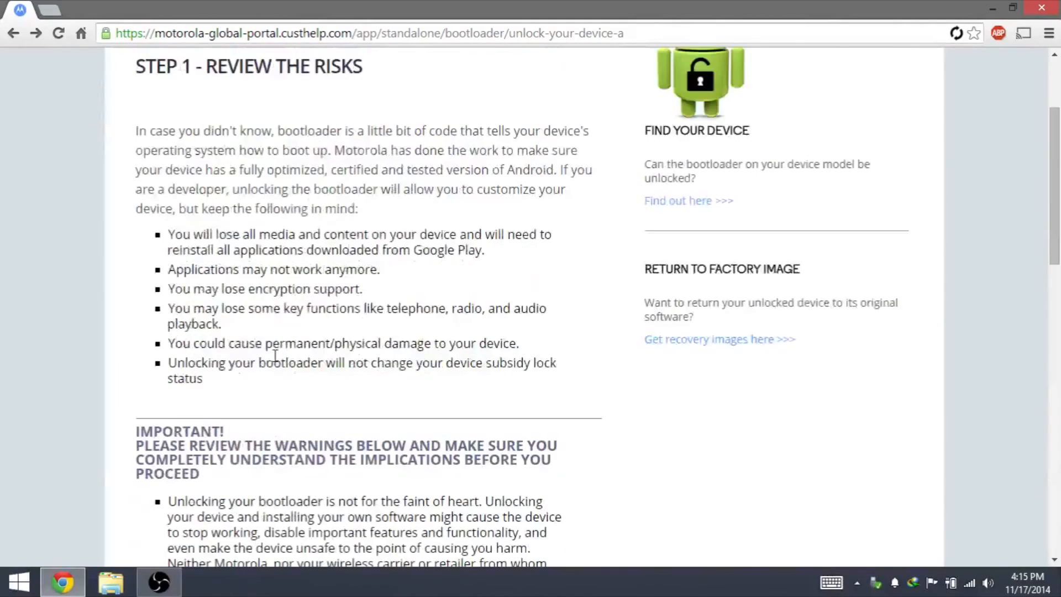
pyautogui.scroll(2, 322, 263)
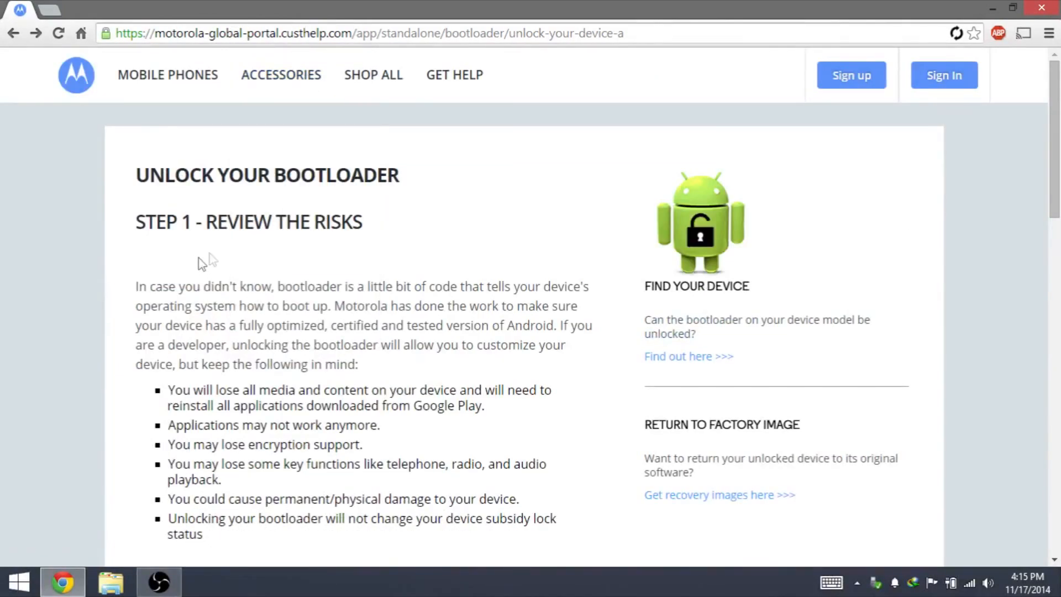
pyautogui.scroll(-4, 277, 315)
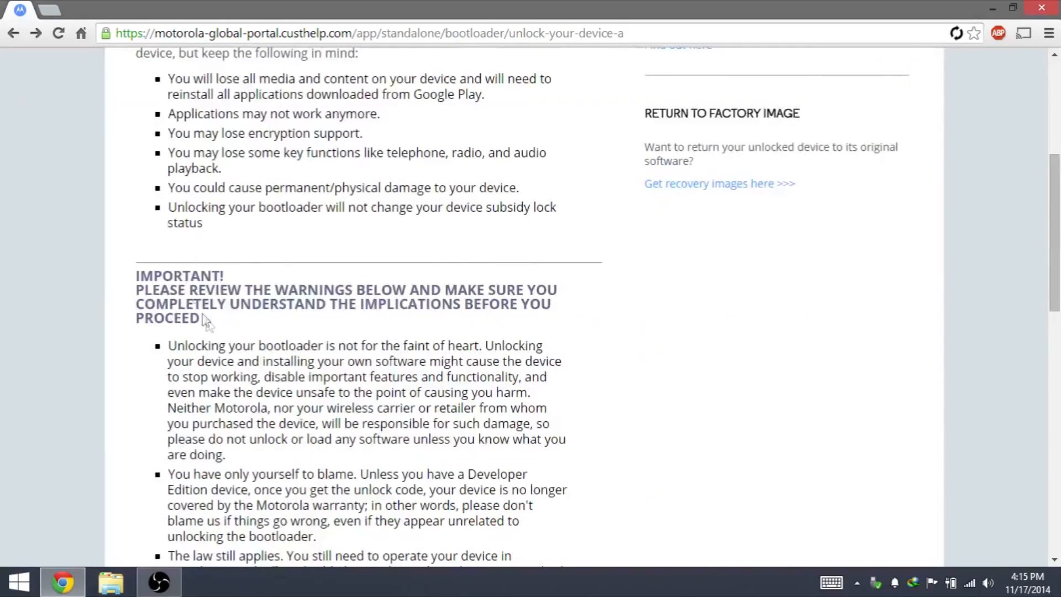
pyautogui.scroll(-8, 204, 341)
pyautogui.click(164, 219)
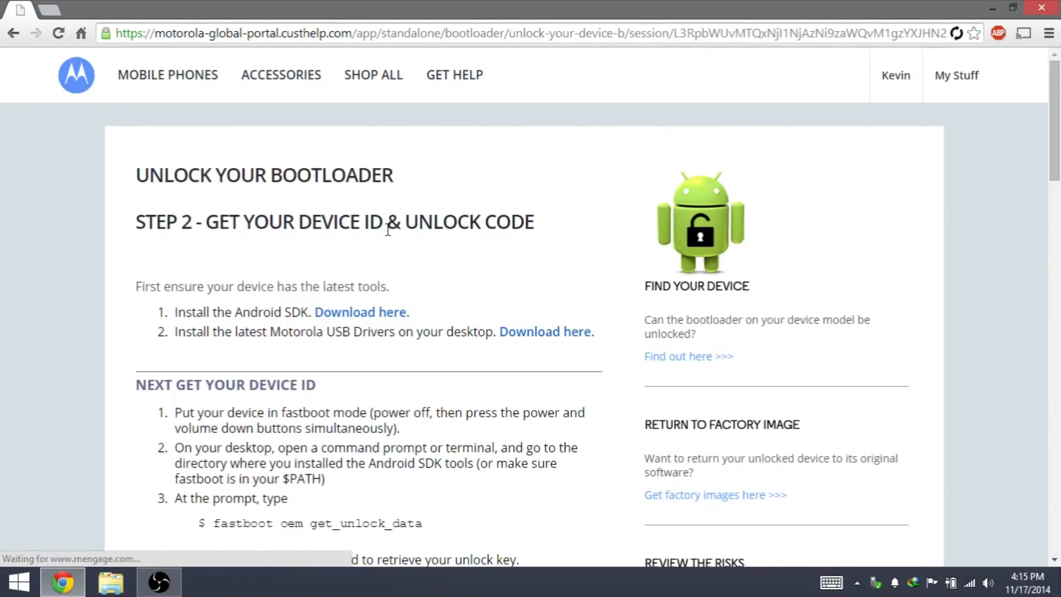
pyautogui.scroll(-2, 390, 231)
pyautogui.scroll(1, 388, 237)
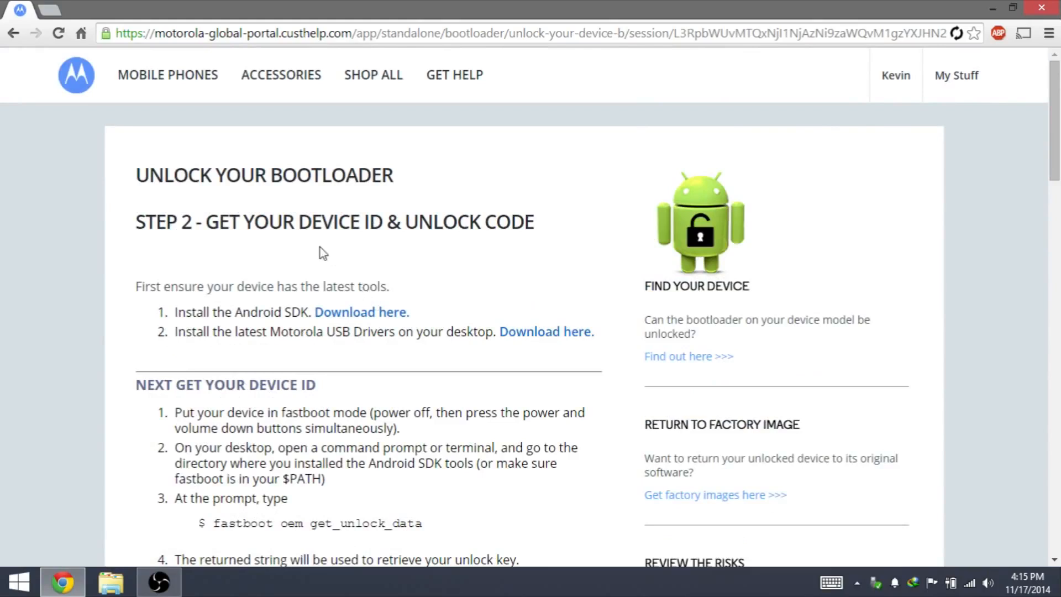
pyautogui.scroll(-2, 259, 259)
# Step: Skim the Android SDK and USB driver install instructions and the device ID heading
pyautogui.moveTo(176, 236); pyautogui.dragTo(301, 254)
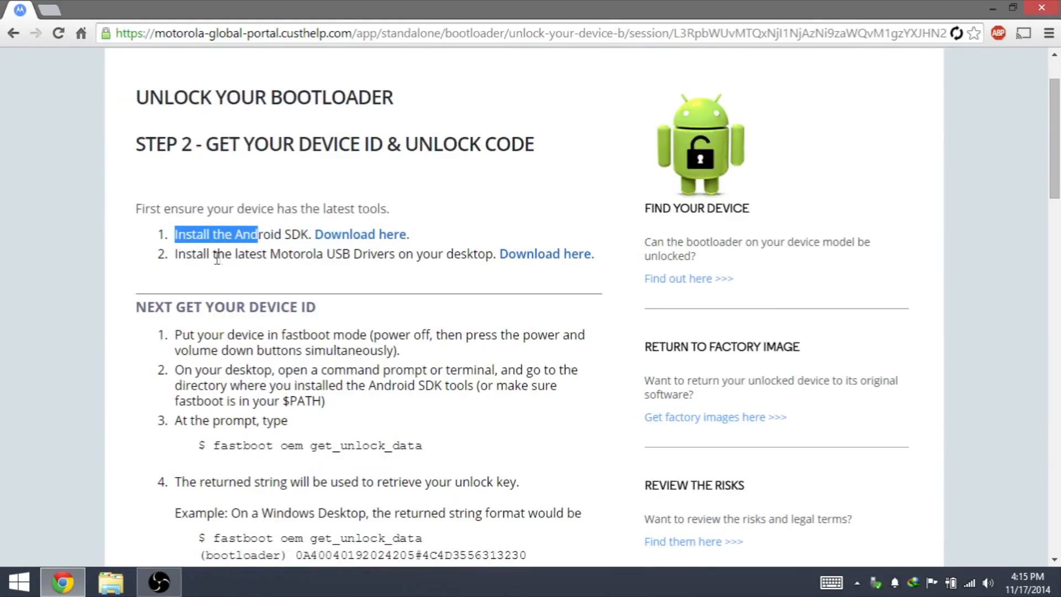
pyautogui.moveTo(192, 253); pyautogui.dragTo(413, 262)
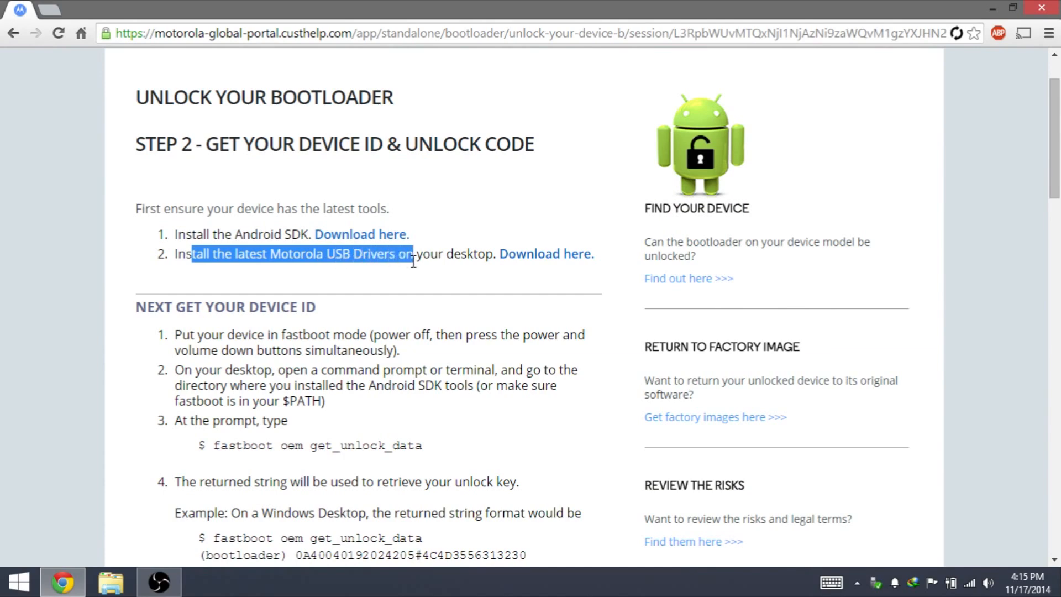
pyautogui.scroll(-1, 418, 303)
pyautogui.click(341, 253)
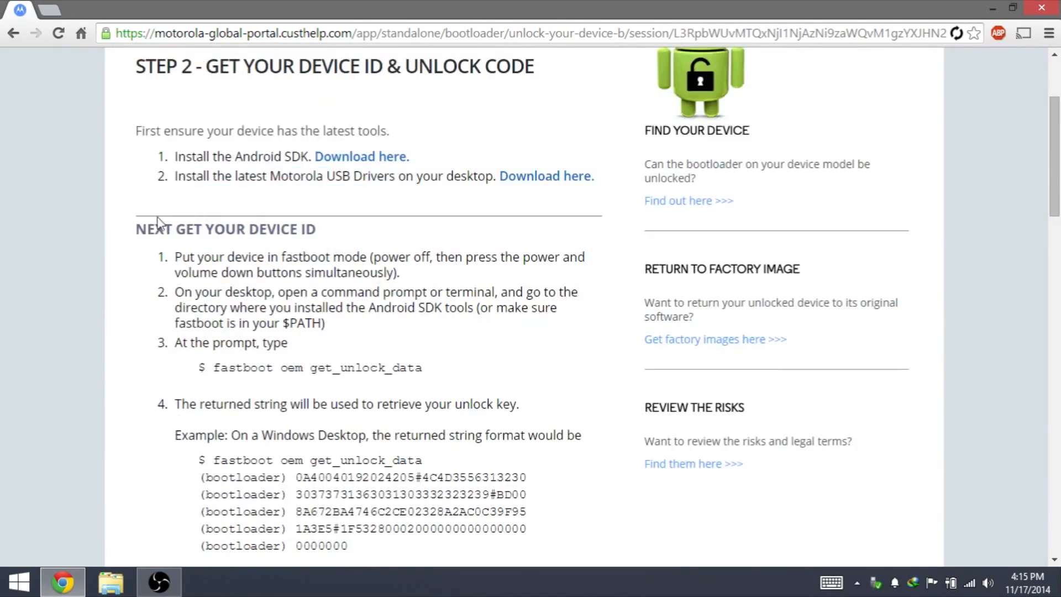
pyautogui.moveTo(137, 230)
pyautogui.mouseDown()
pyautogui.moveTo(308, 230)
pyautogui.moveTo(332, 245)
pyautogui.mouseUp()
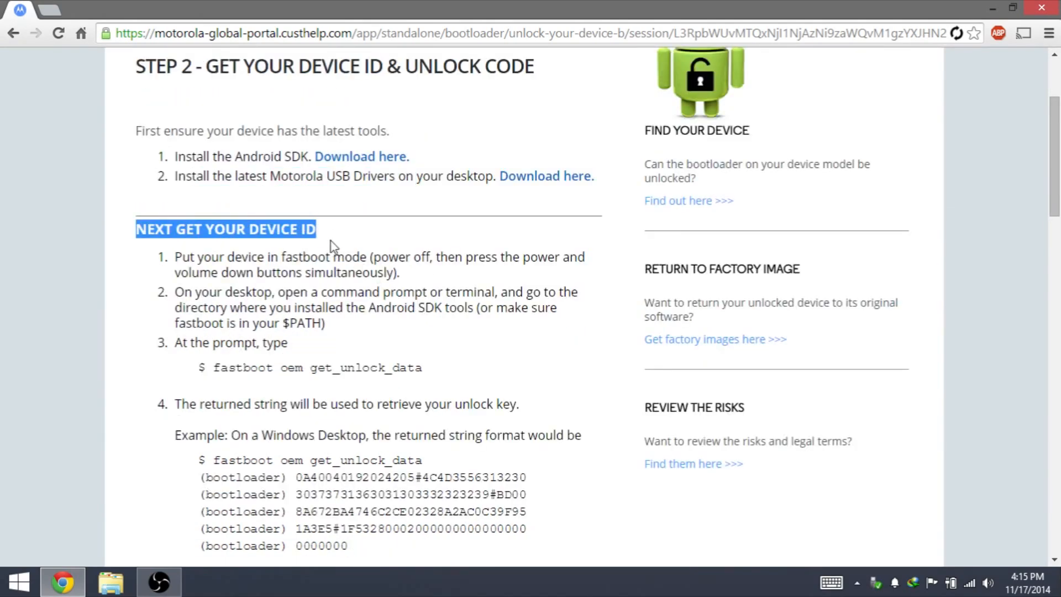
pyautogui.click(335, 249)
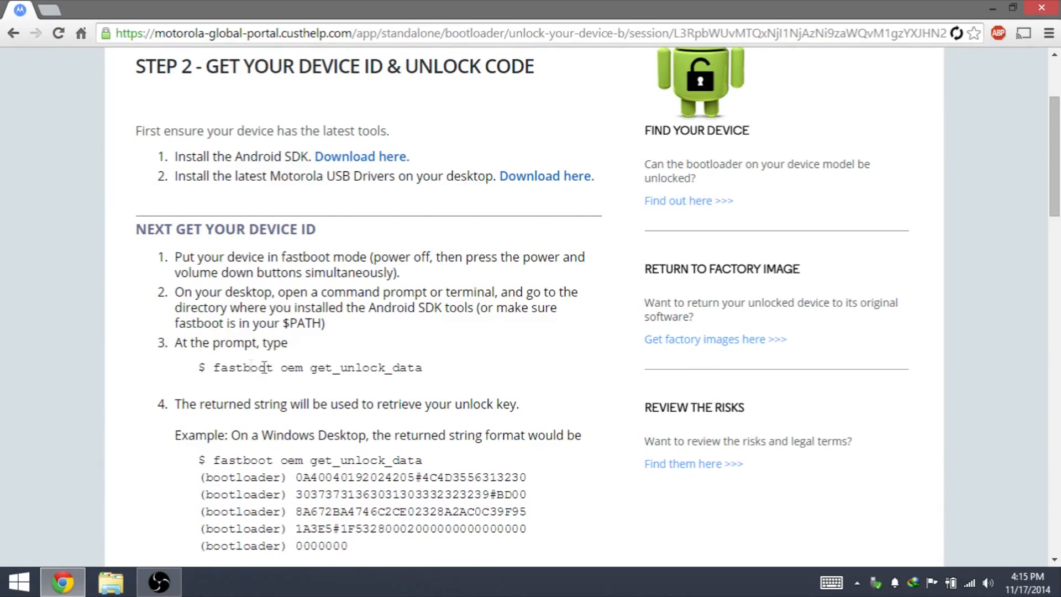
# Step: Copy the 'fastboot oem get_unlock_data' command, dismiss the XT1064 notification, and bring up This PC
pyautogui.moveTo(215, 367); pyautogui.dragTo(422, 370)
pyautogui.scroll(-2, 424, 373)
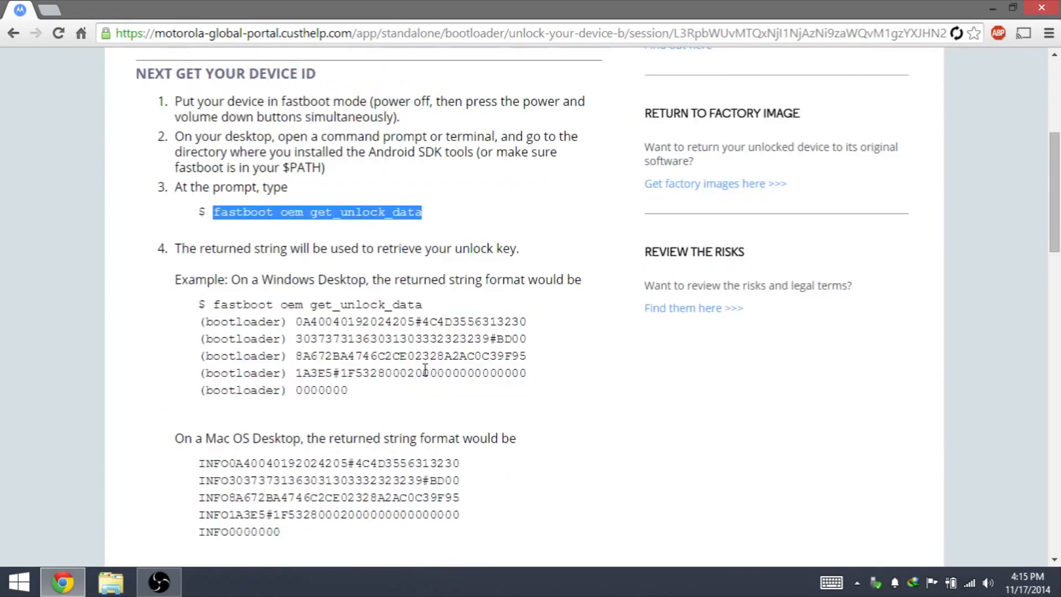
pyautogui.click(281, 217)
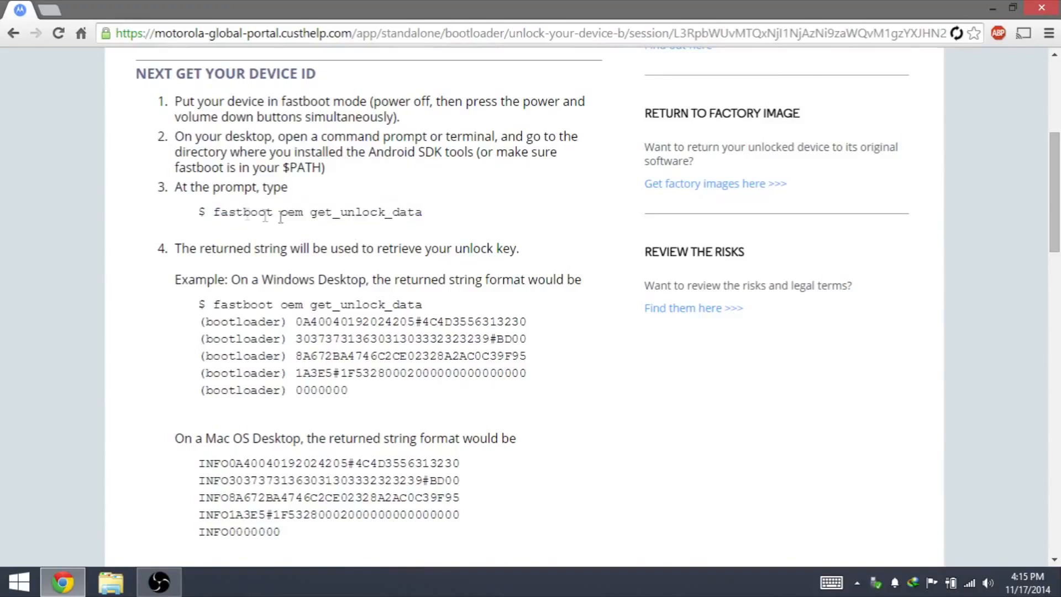
pyautogui.moveTo(214, 211); pyautogui.dragTo(442, 221)
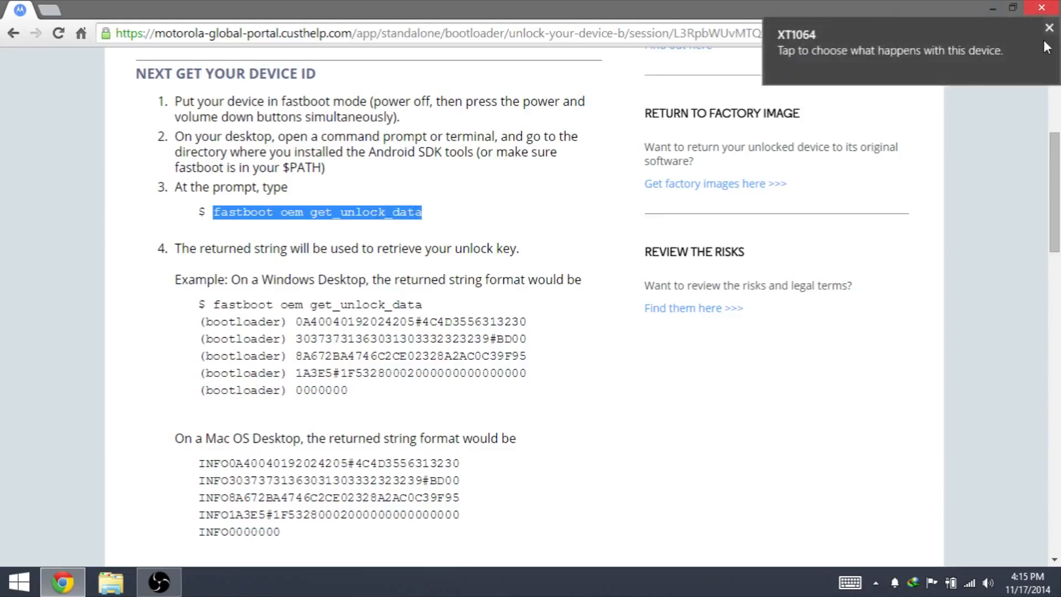
pyautogui.click(1048, 29)
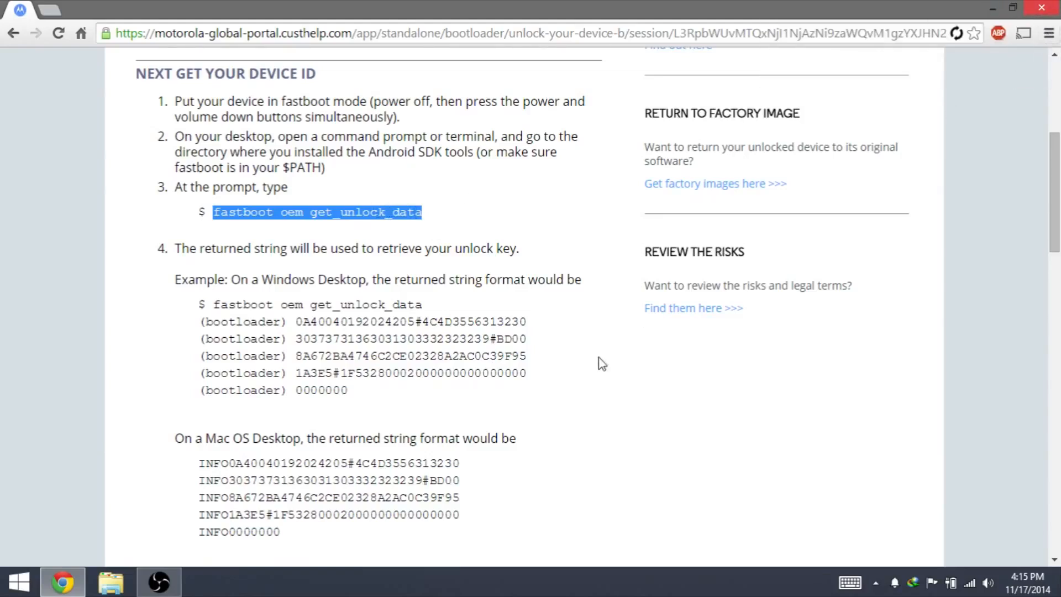
pyautogui.rightClick(341, 213)
pyautogui.click(356, 222)
pyautogui.click(111, 583)
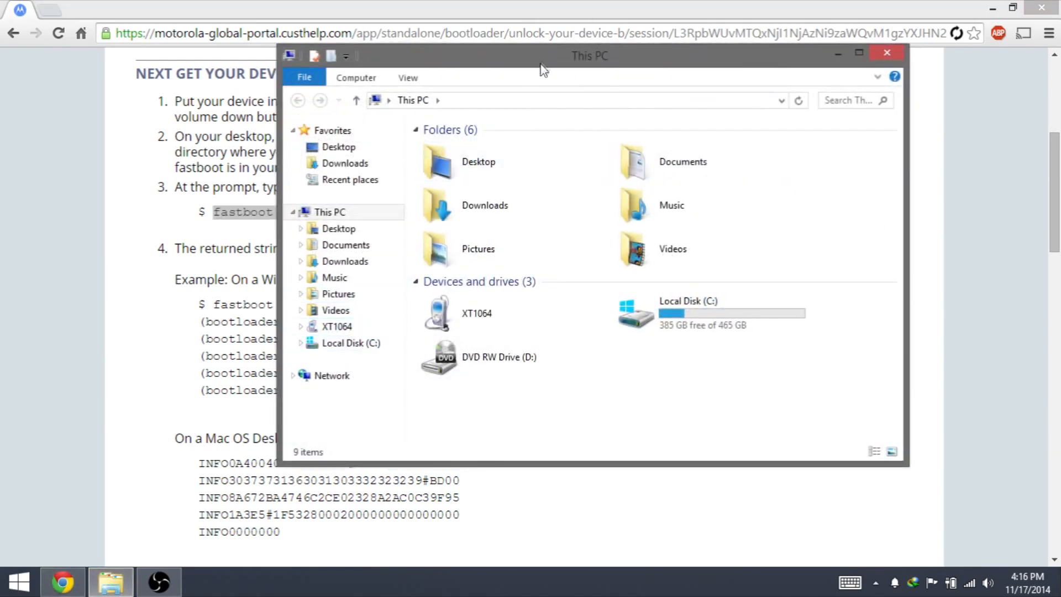
pyautogui.moveTo(543, 71); pyautogui.dragTo(713, 59)
pyautogui.click(523, 330)
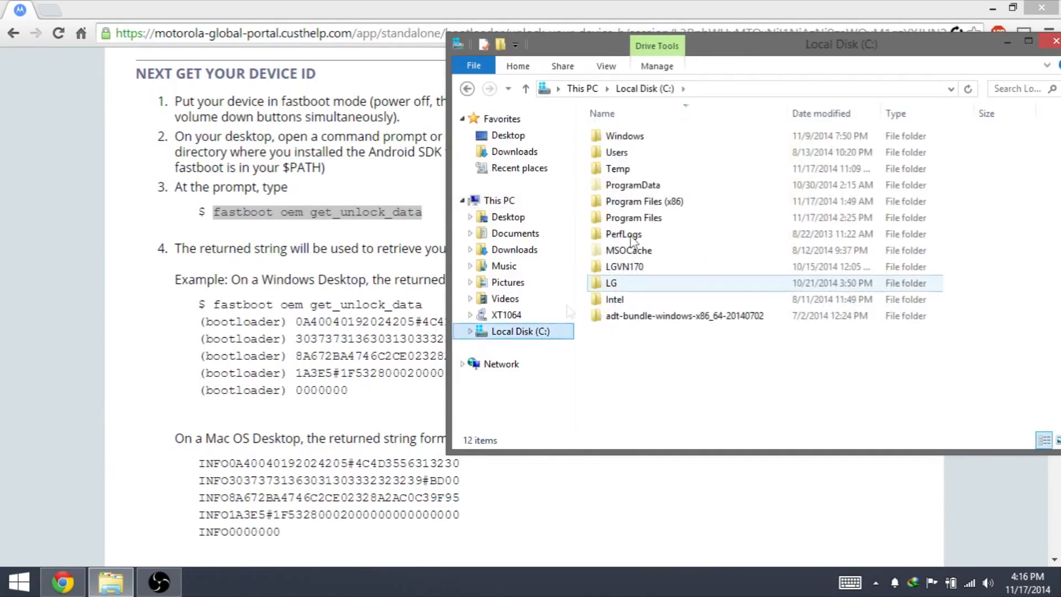
pyautogui.doubleClick(628, 315)
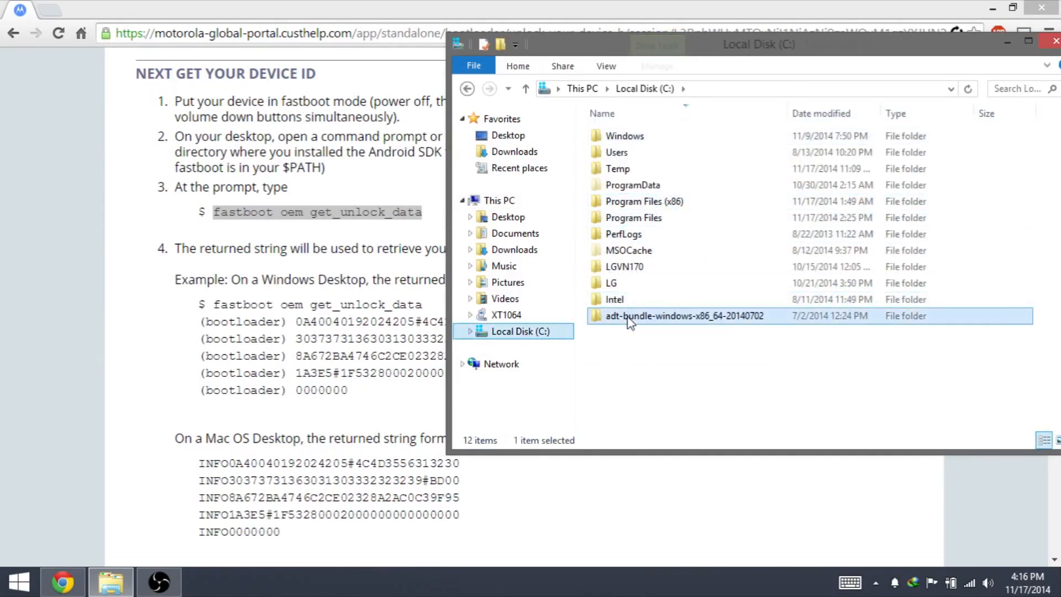
pyautogui.doubleClick(635, 153)
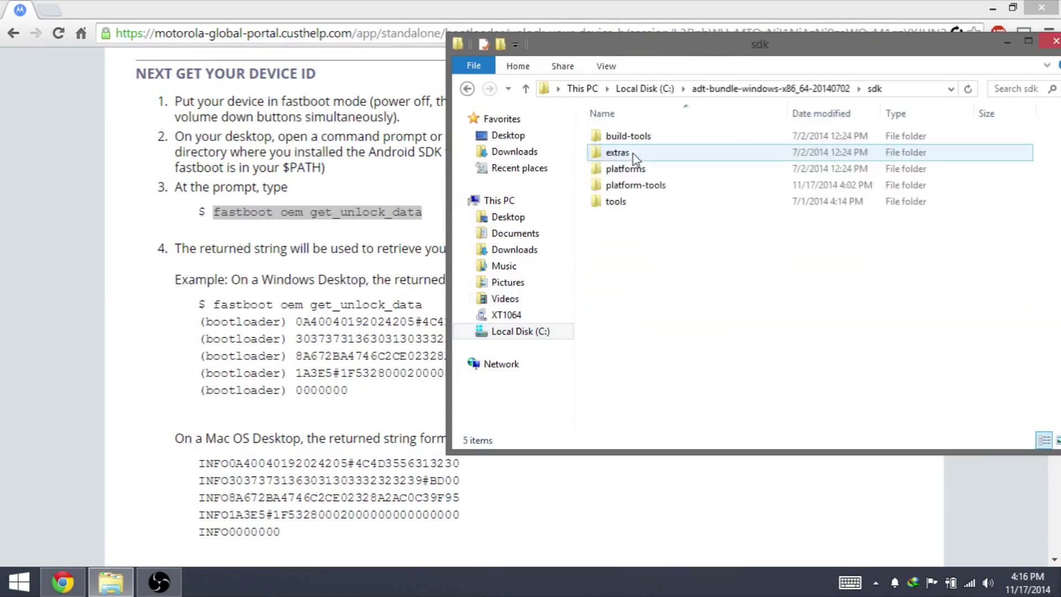
pyautogui.doubleClick(634, 184)
pyautogui.rightClick(689, 385)
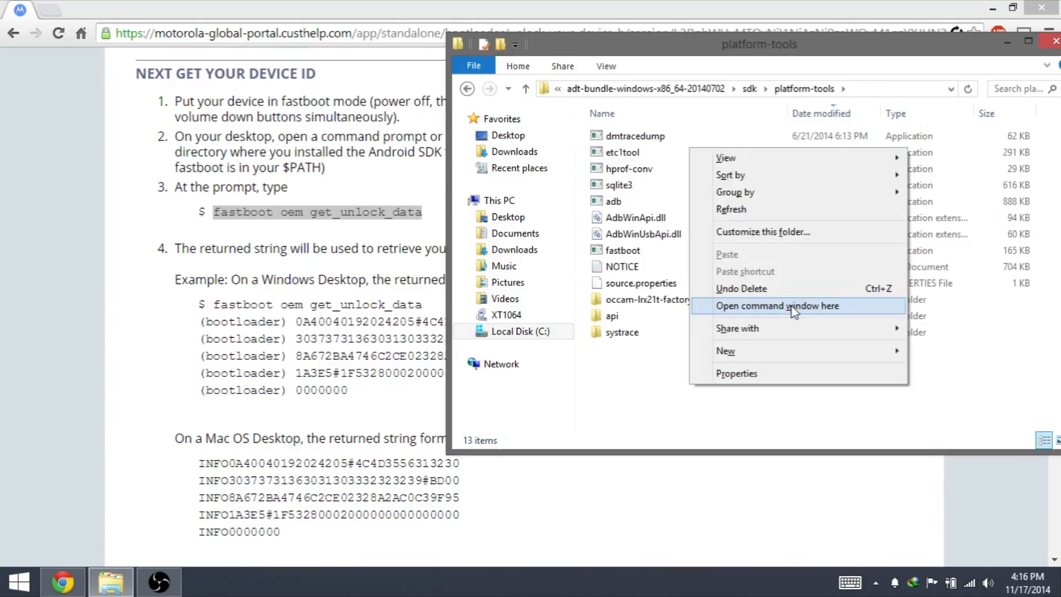
pyautogui.click(827, 307)
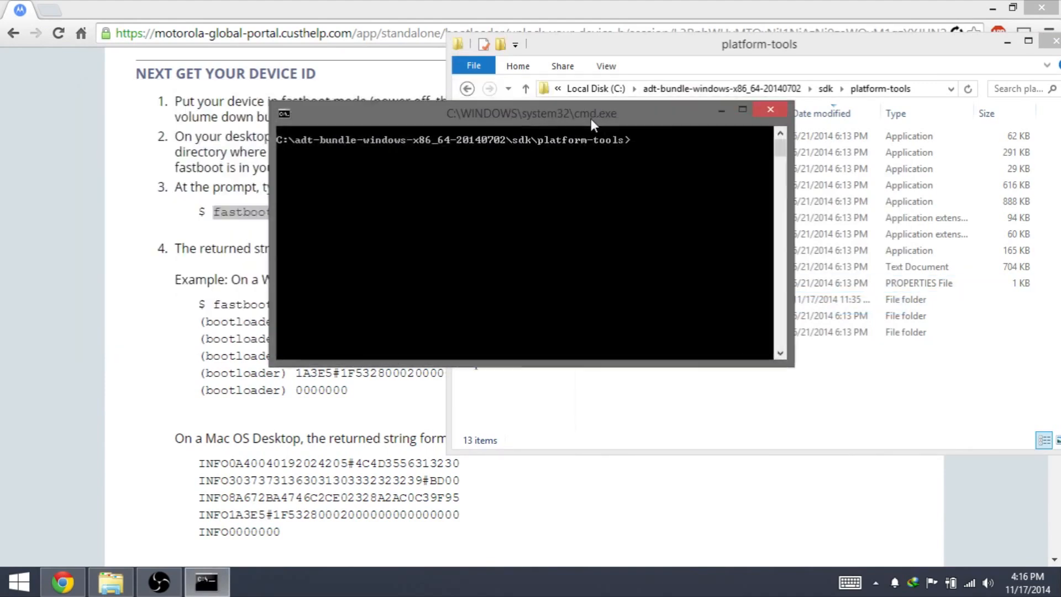
# Step: Run 'fastboot devices' to list the phone in fastboot mode, then bring Chrome forward
pyautogui.moveTo(591, 118); pyautogui.dragTo(625, 132)
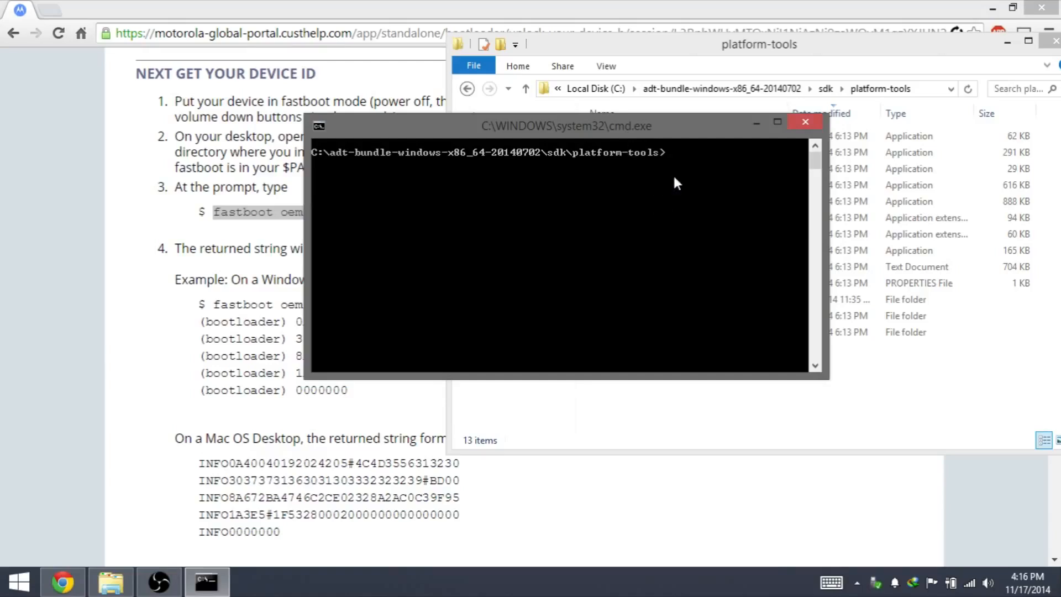
pyautogui.write('fastboot dev')
pyautogui.write('ices')
pyautogui.press('Return')
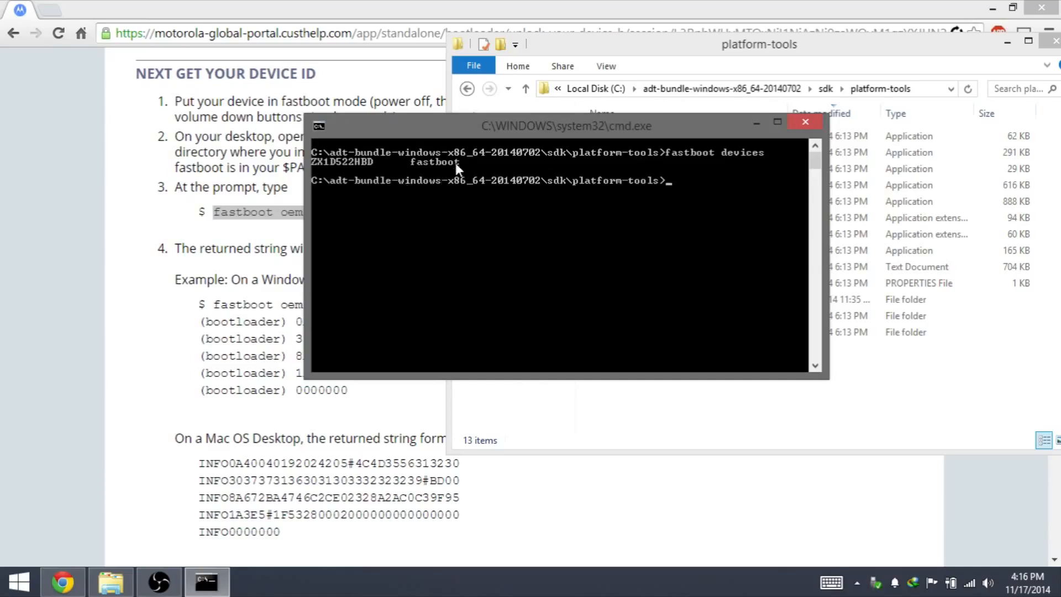
pyautogui.moveTo(488, 128); pyautogui.dragTo(539, 131)
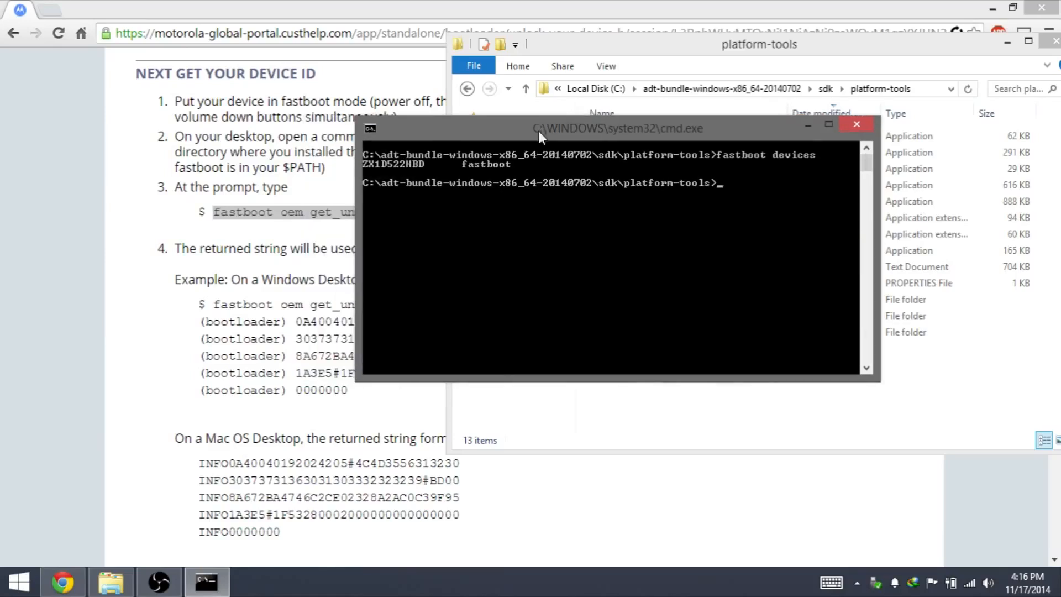
pyautogui.click(213, 213)
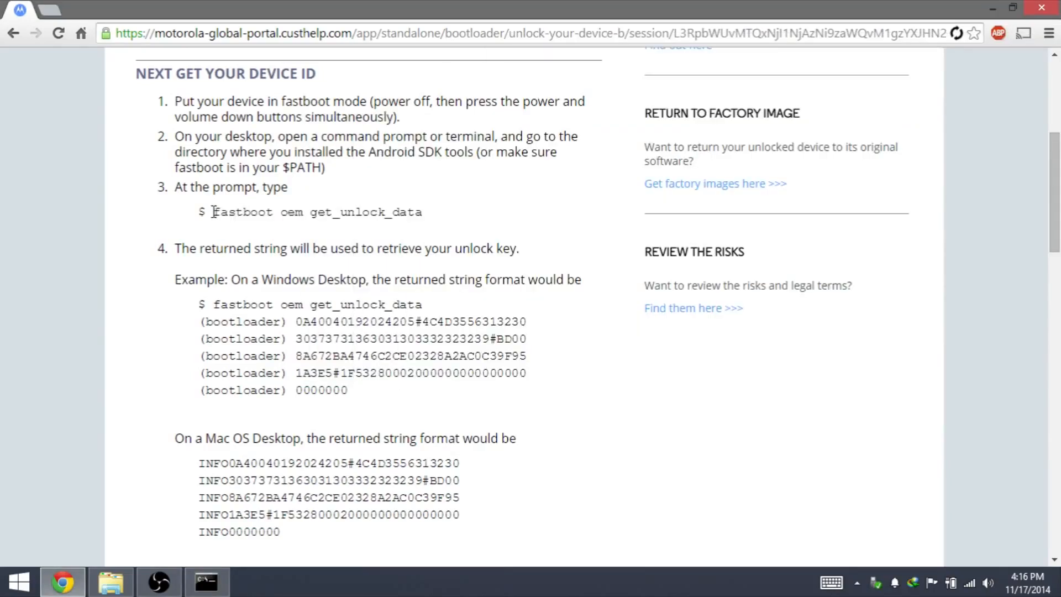
# Step: Run 'fastboot oem get_unlock_data' to print the five bootloader lines, then hide the command window
pyautogui.click(207, 582)
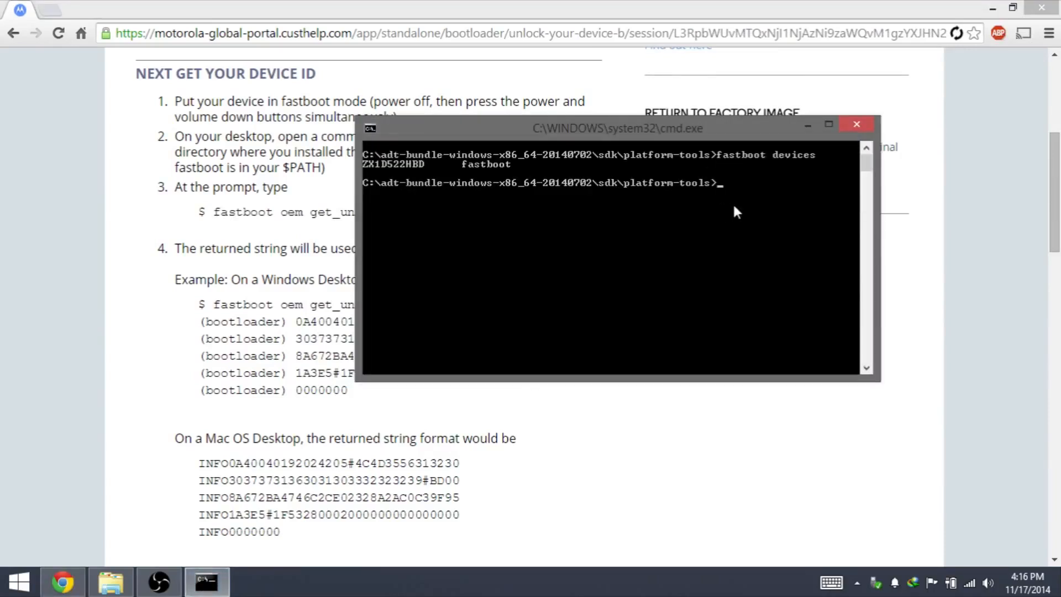
pyautogui.write('fastboot o')
pyautogui.write('em get_unl')
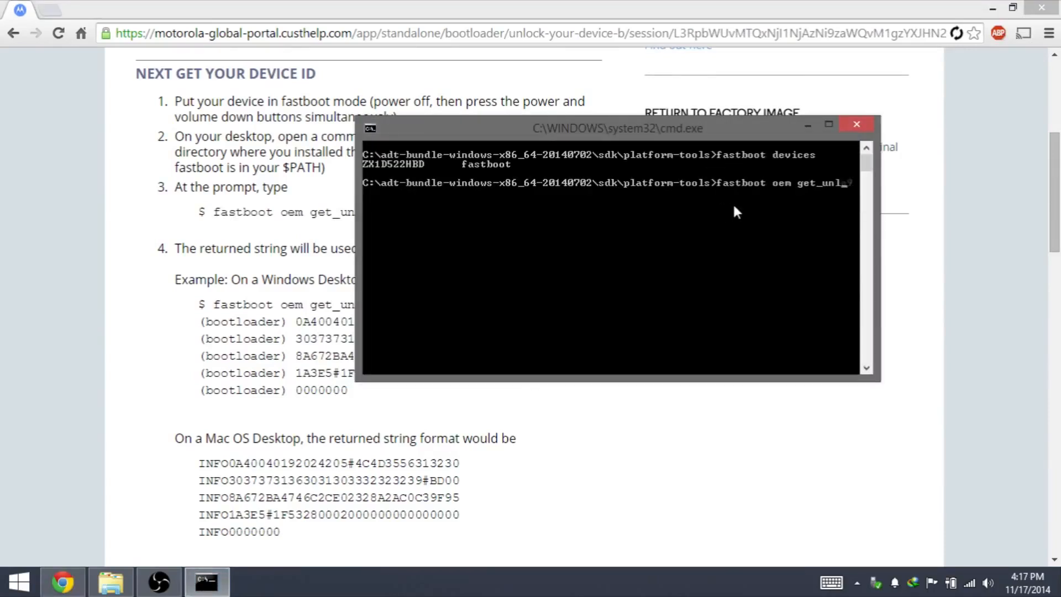
pyautogui.write('ock')
pyautogui.moveTo(614, 131); pyautogui.dragTo(763, 167)
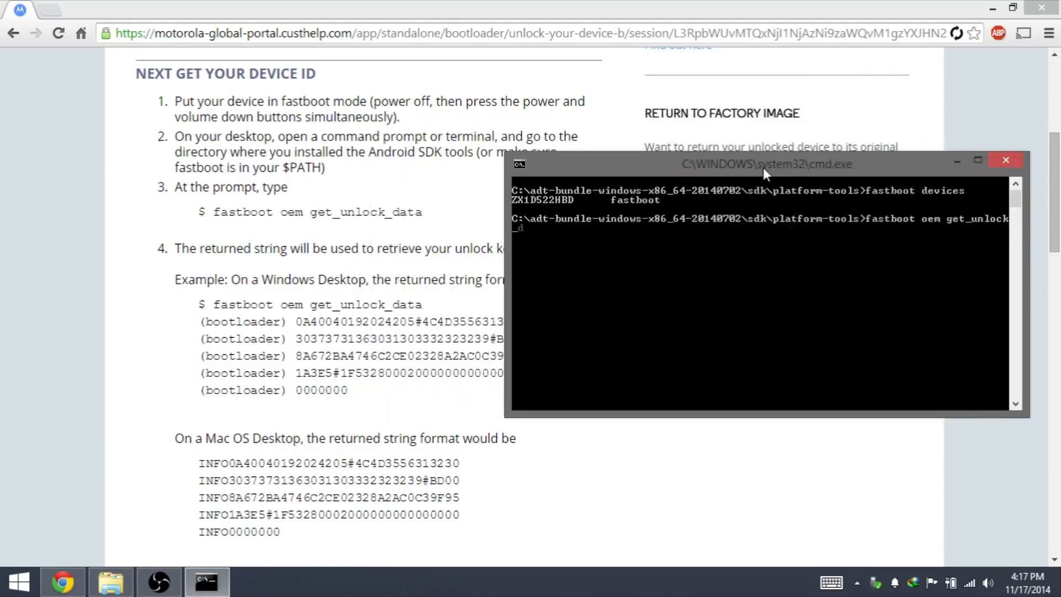
pyautogui.write('data')
pyautogui.press('Return')
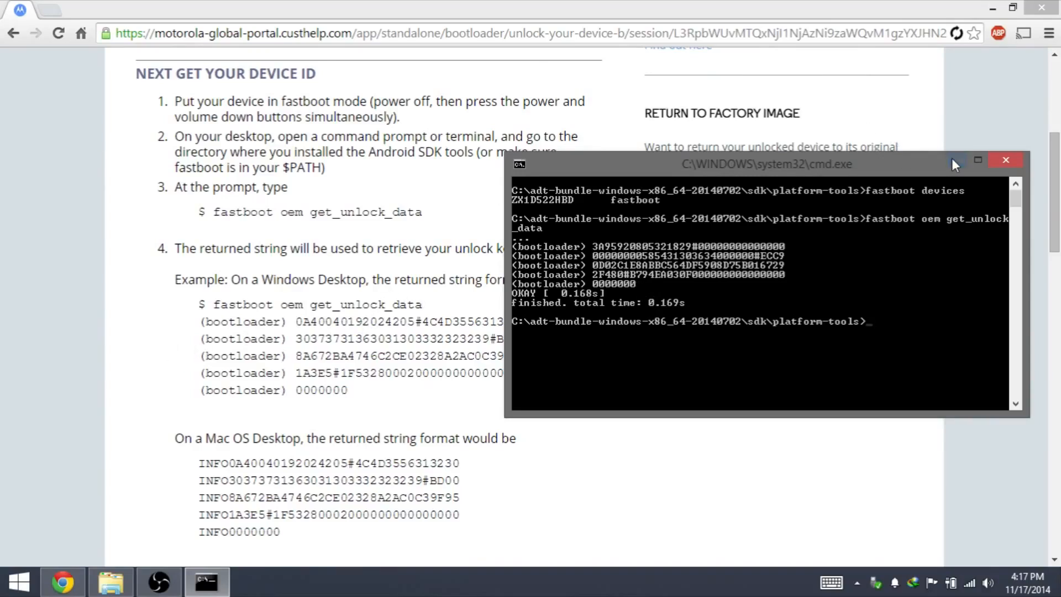
pyautogui.click(978, 159)
pyautogui.scroll(-4, 142, 366)
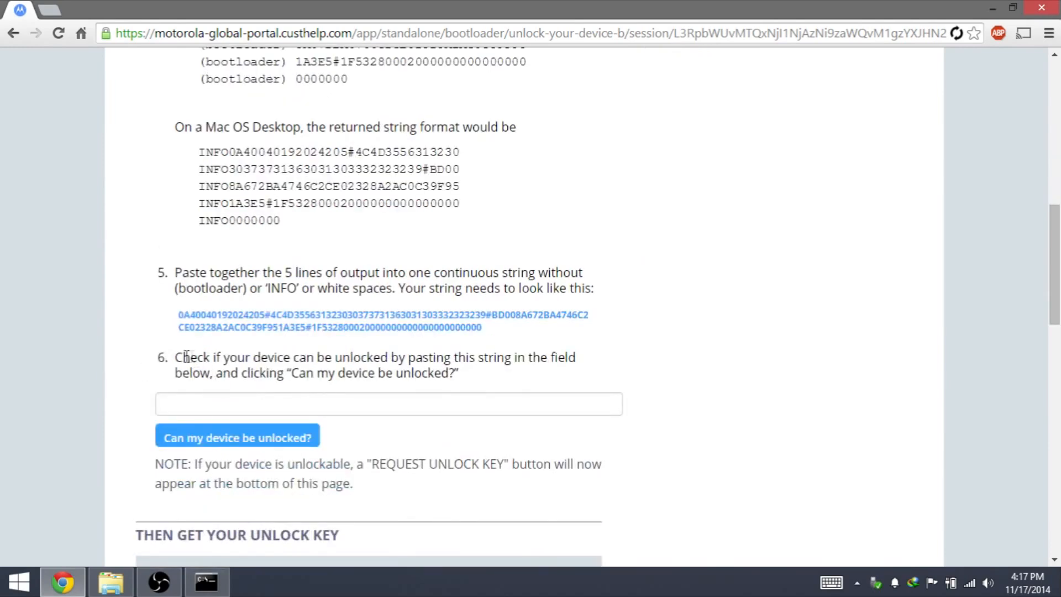
# Step: Mark and copy the five bootloader code lines from the command window
pyautogui.moveTo(175, 357)
pyautogui.mouseDown()
pyautogui.moveTo(340, 370)
pyautogui.moveTo(434, 360)
pyautogui.mouseUp()
pyautogui.click(193, 404)
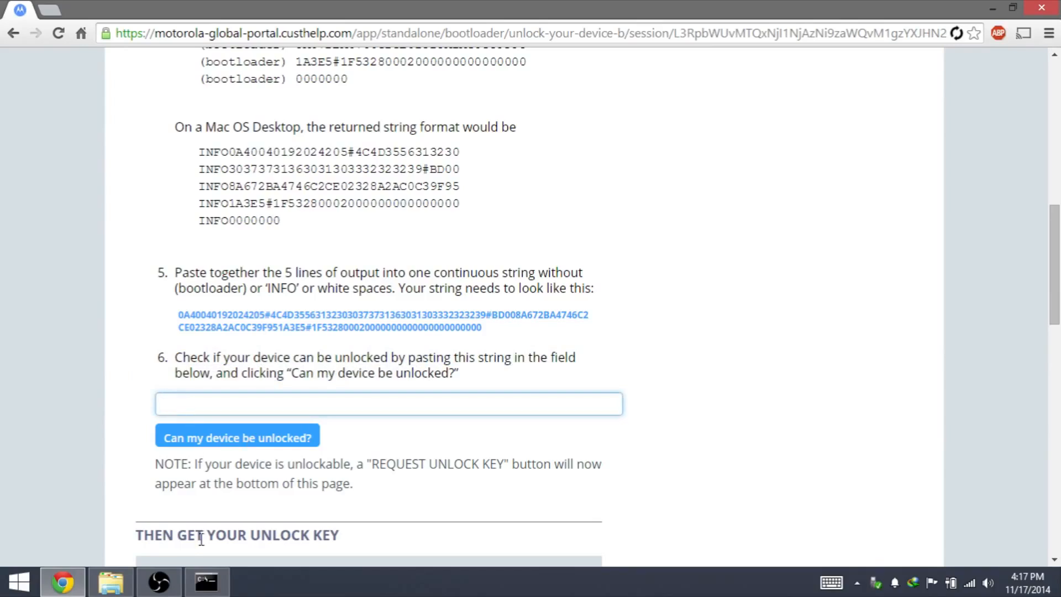
pyautogui.click(206, 583)
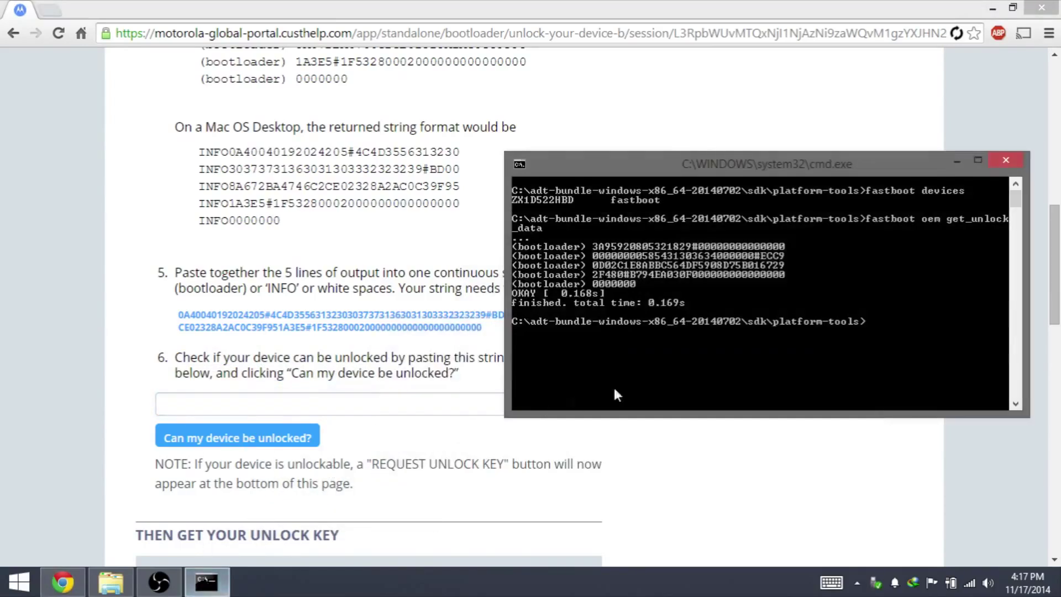
pyautogui.rightClick(643, 281)
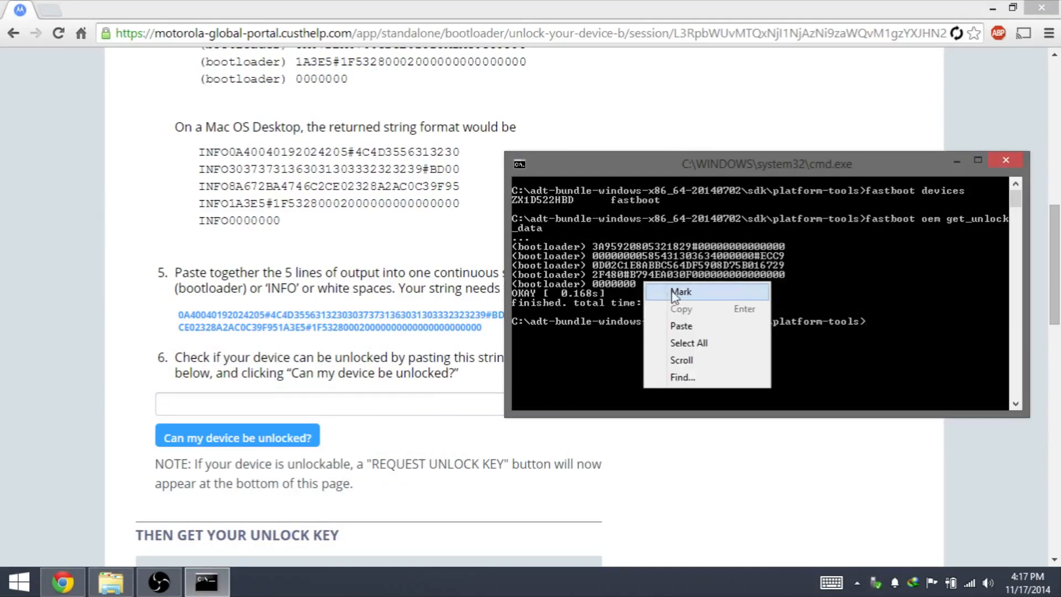
pyautogui.click(670, 289)
pyautogui.moveTo(641, 280)
pyautogui.mouseDown()
pyautogui.moveTo(597, 245)
pyautogui.moveTo(687, 286)
pyautogui.mouseUp()
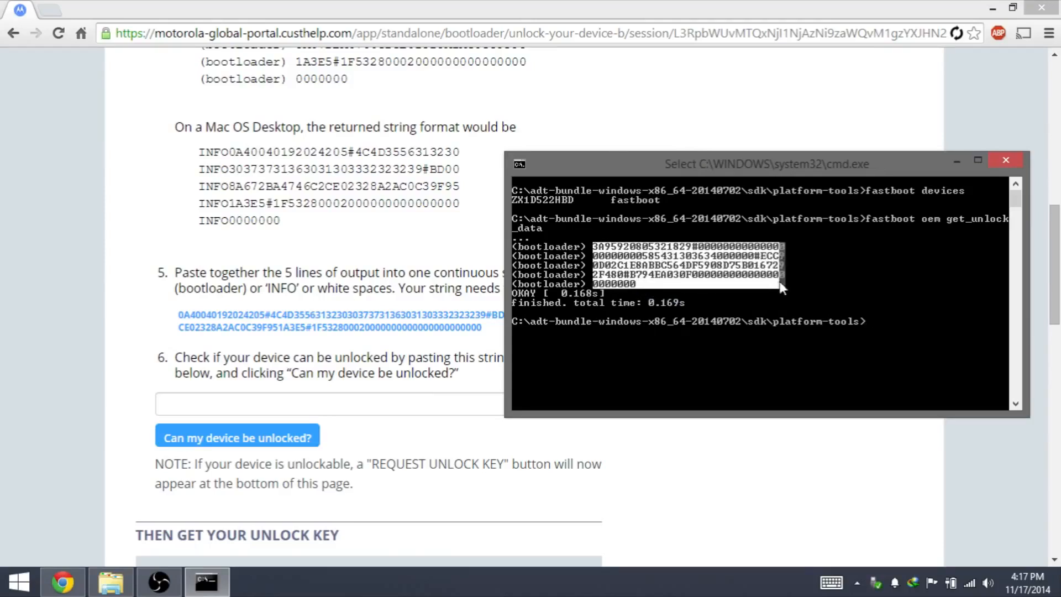
pyautogui.moveTo(687, 285); pyautogui.dragTo(784, 288)
pyautogui.press('Return')
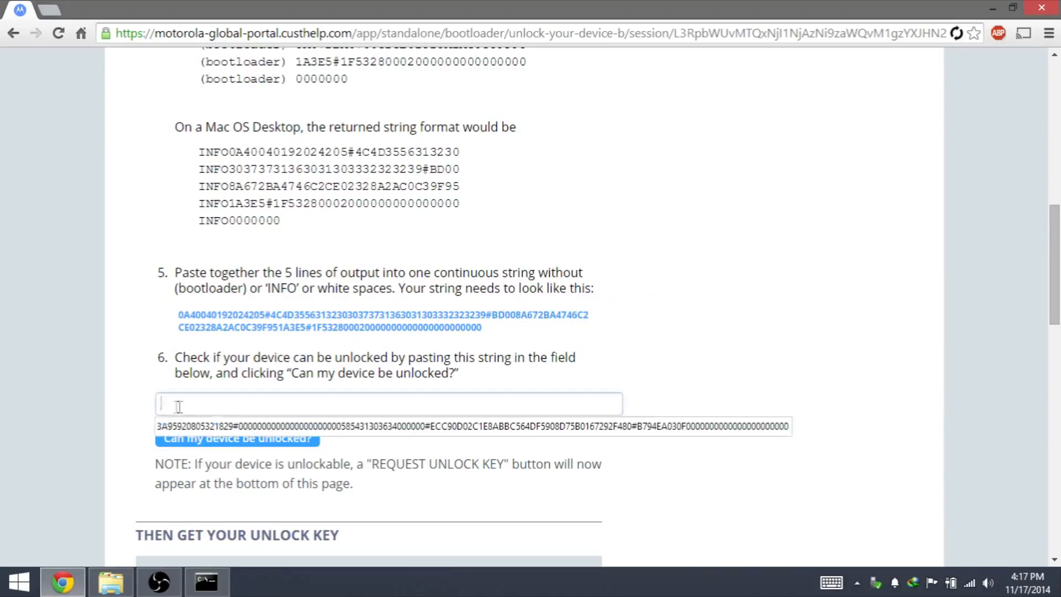
# Step: Paste the unlock data into the portal field and remove the first gap between joined lines
pyautogui.click(171, 404)
pyautogui.rightClick(172, 404)
pyautogui.click(213, 268)
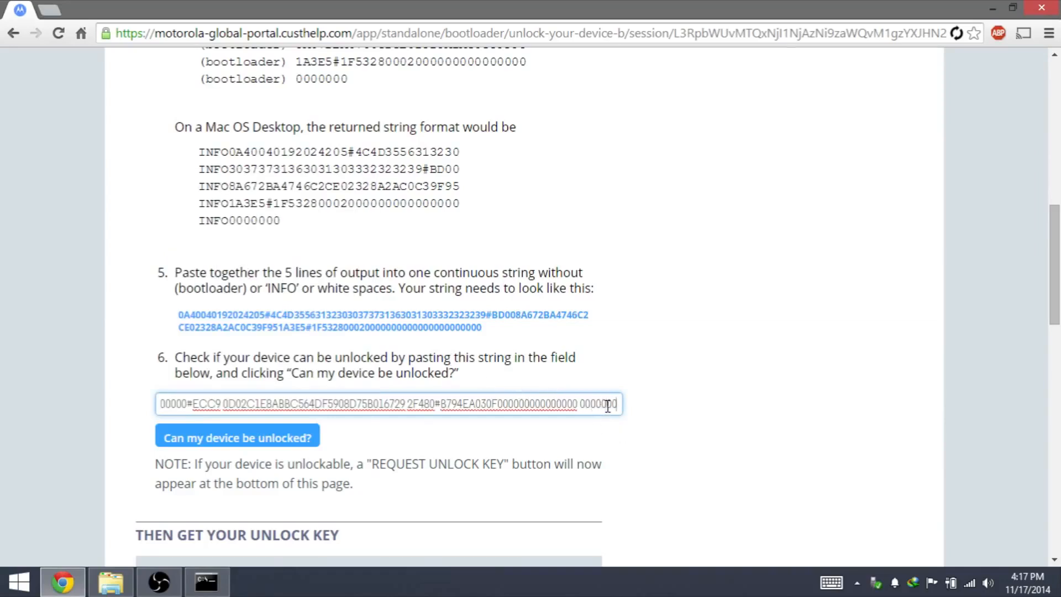
pyautogui.moveTo(608, 403); pyautogui.dragTo(118, 404)
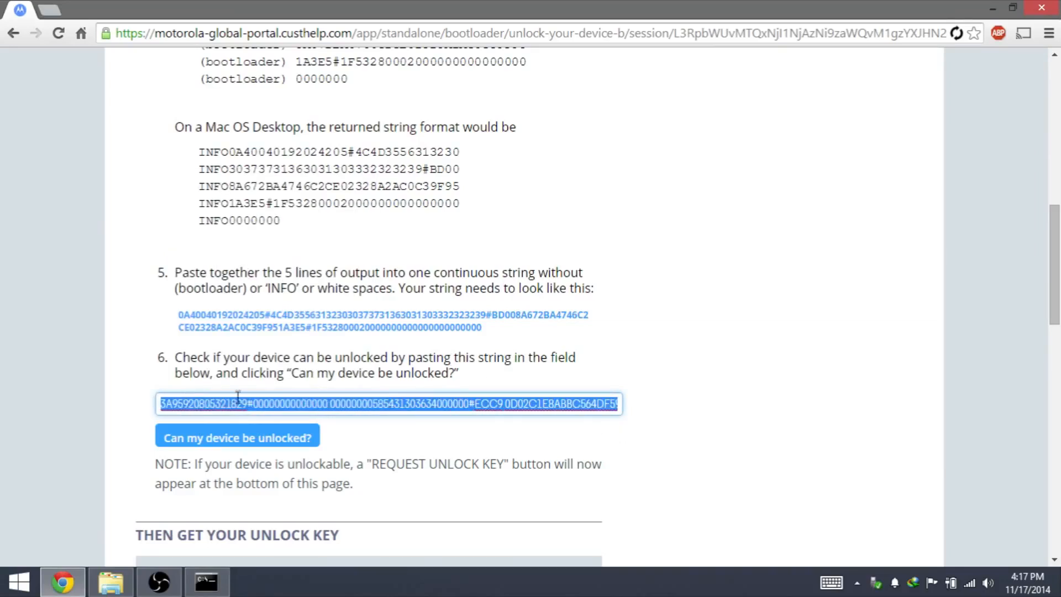
pyautogui.click(159, 403)
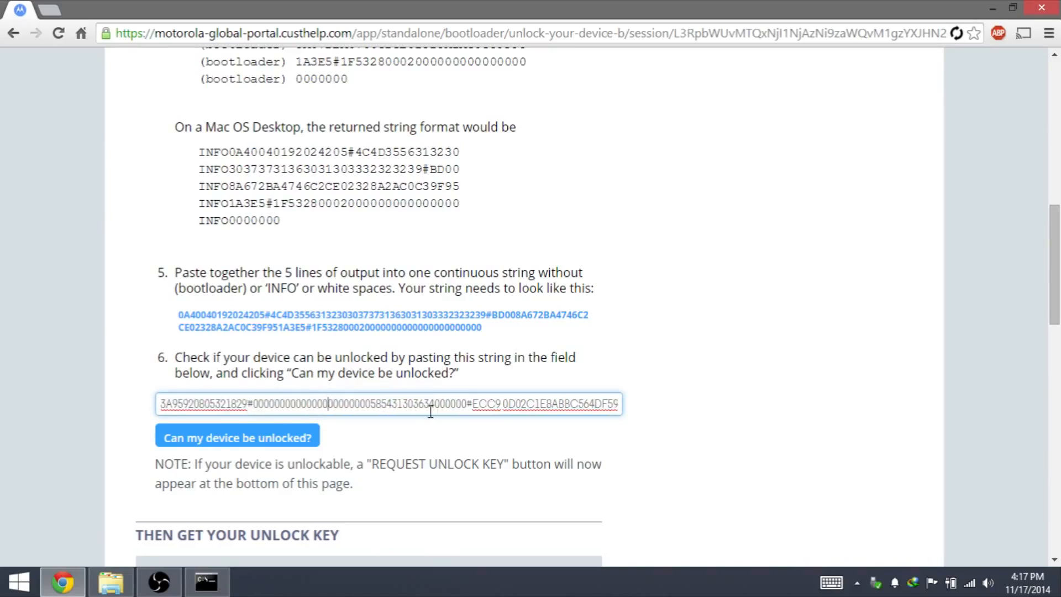
pyautogui.hotkey('shift', 'Right')
pyautogui.hotkey('shift', 'Right')
pyautogui.hotkey('shift', 'Right')
pyautogui.hotkey('shift', 'Right')
pyautogui.hotkey('shift', 'Right')
pyautogui.click(381, 404)
pyautogui.hotkey('shift', 'Right')
pyautogui.hotkey('shift', 'Right')
pyautogui.hotkey('shift', 'Right')
pyautogui.hotkey('shift', 'Right')
pyautogui.hotkey('shift', 'Right')
pyautogui.hotkey('shift', 'Right')
pyautogui.hotkey('shift', 'Right')
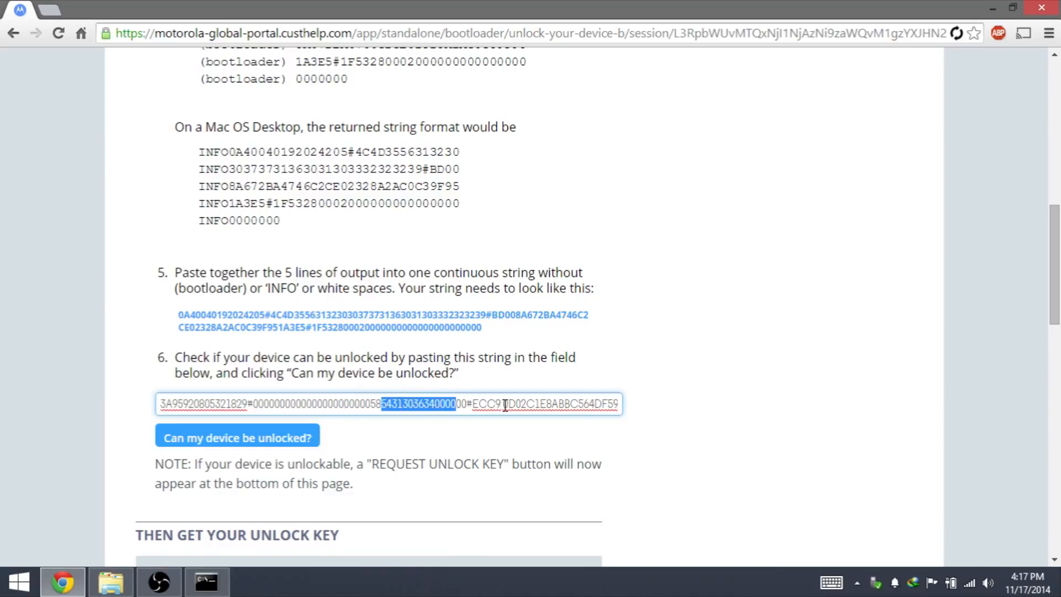
# Step: Delete the remaining stray spaces after ECC9 and before 2F480, then finish editing the field
pyautogui.click(506, 404)
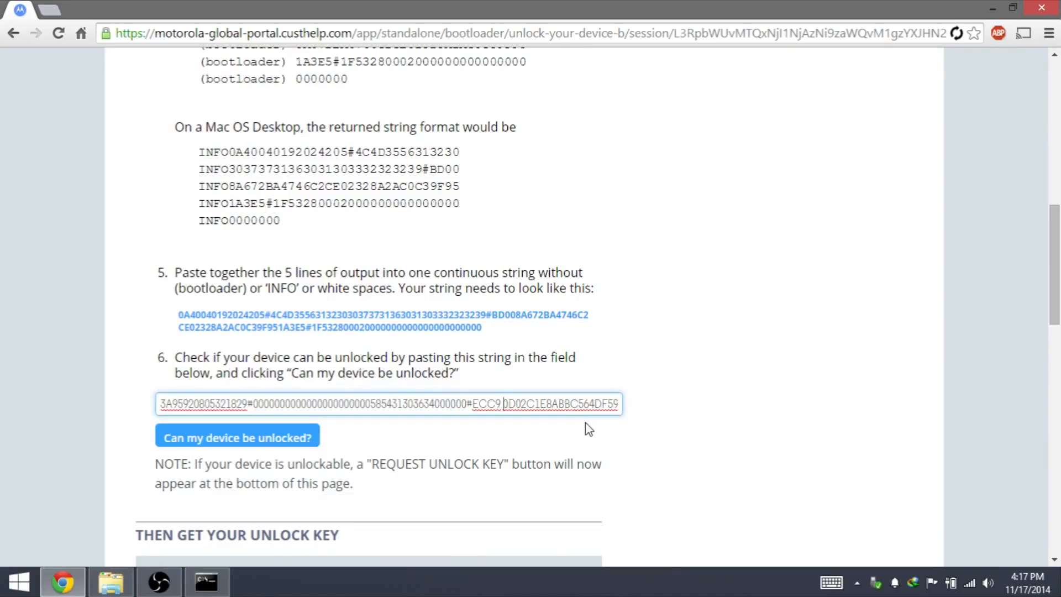
pyautogui.press('BackSpace')
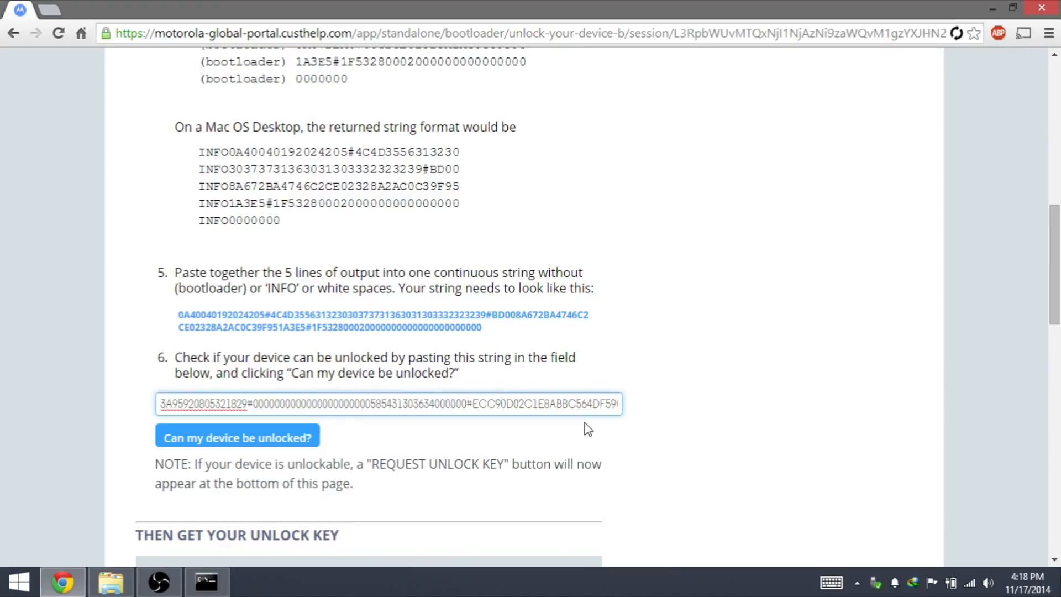
pyautogui.moveTo(506, 404)
pyautogui.mouseDown()
pyautogui.moveTo(618, 401)
pyautogui.moveTo(572, 404)
pyautogui.mouseUp()
pyautogui.click(573, 404)
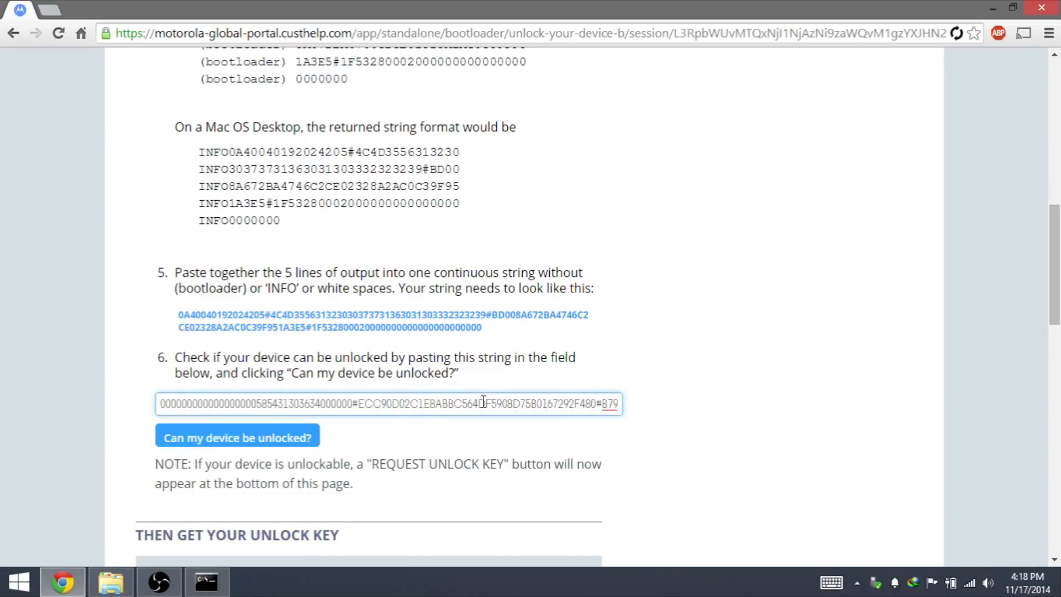
pyautogui.moveTo(479, 403); pyautogui.dragTo(618, 407)
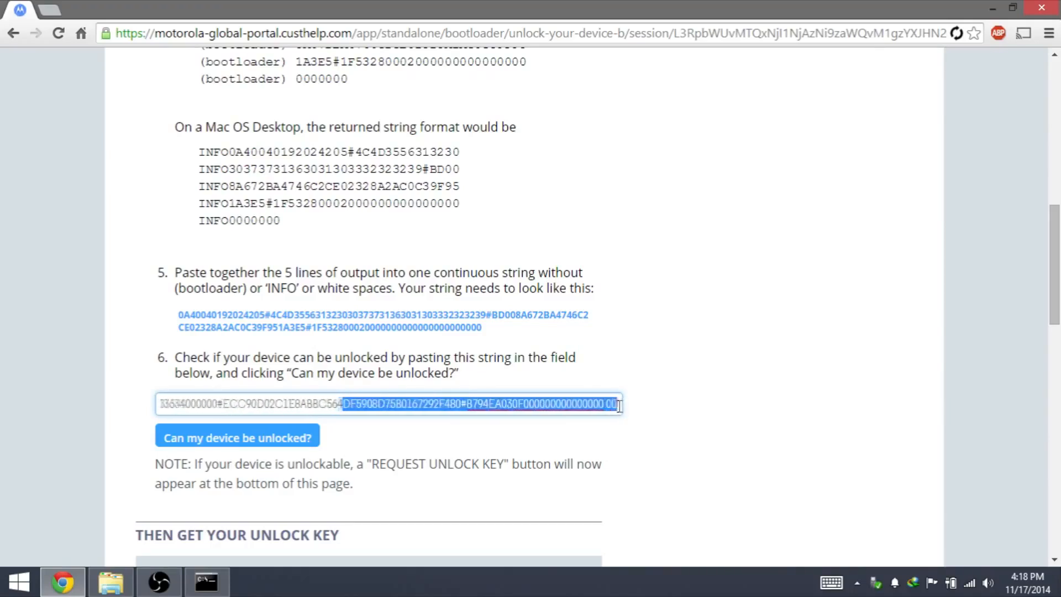
pyautogui.click(584, 405)
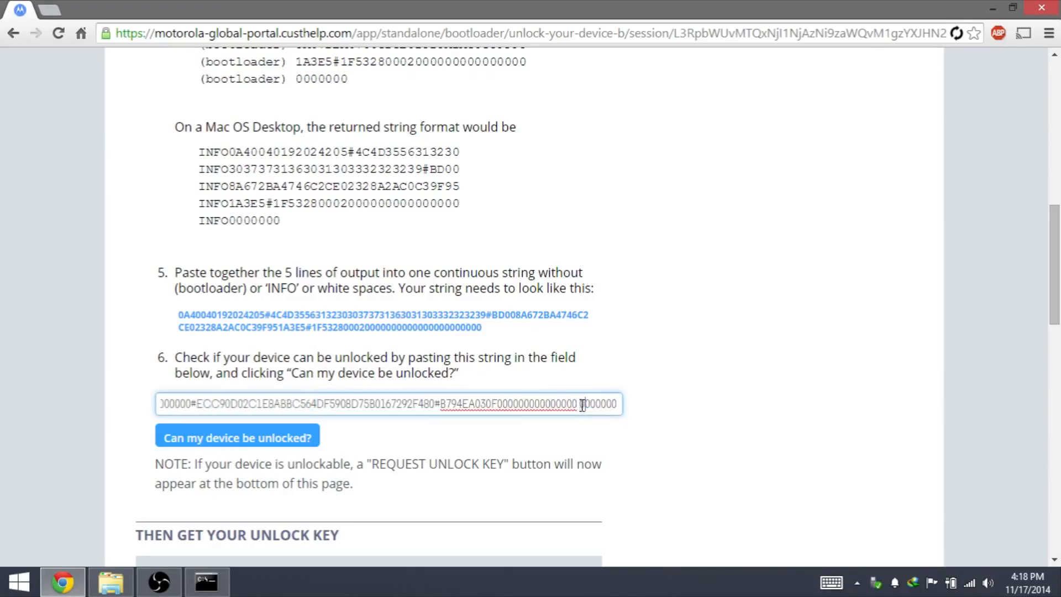
pyautogui.press('BackSpace')
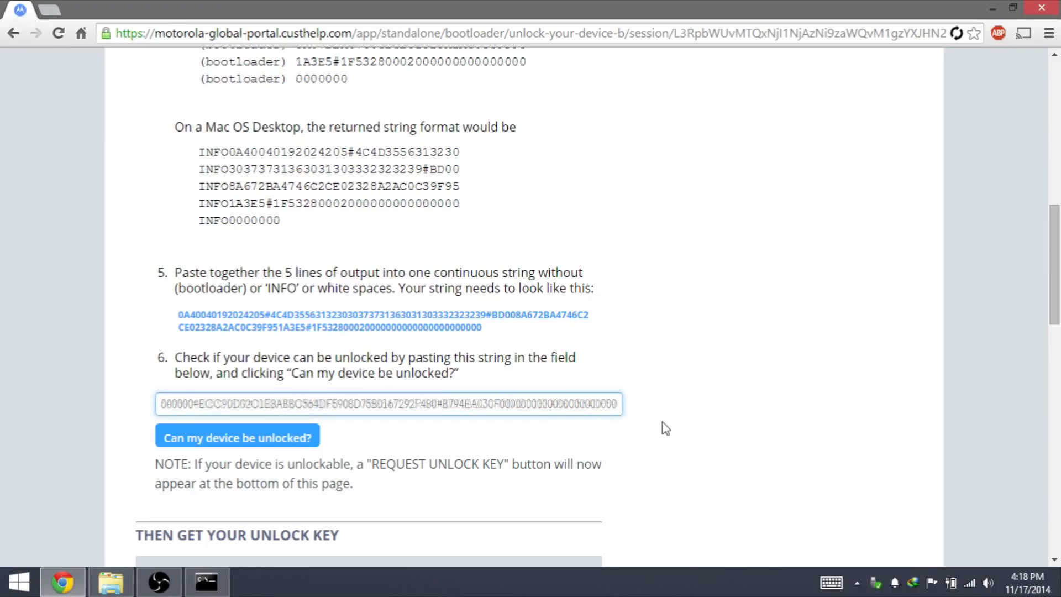
pyautogui.click(662, 426)
pyautogui.scroll(-2, 233, 456)
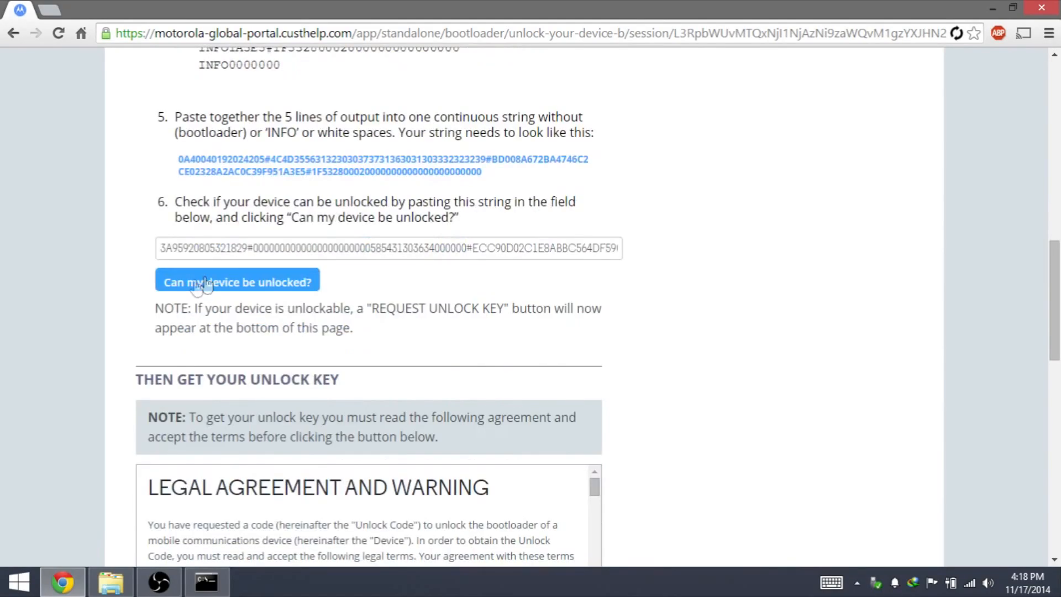
# Step: Confirm the device is unlockable, agree to the terms, request the unlock key and accept the warranty warning
pyautogui.click(263, 283)
pyautogui.scroll(-3, 228, 298)
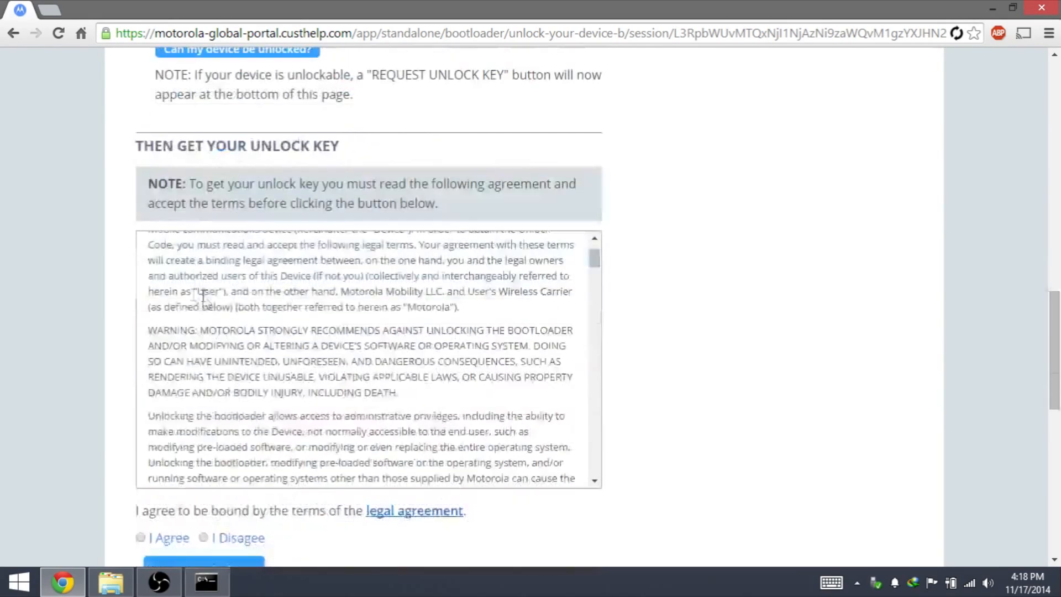
pyautogui.scroll(-2, 72, 305)
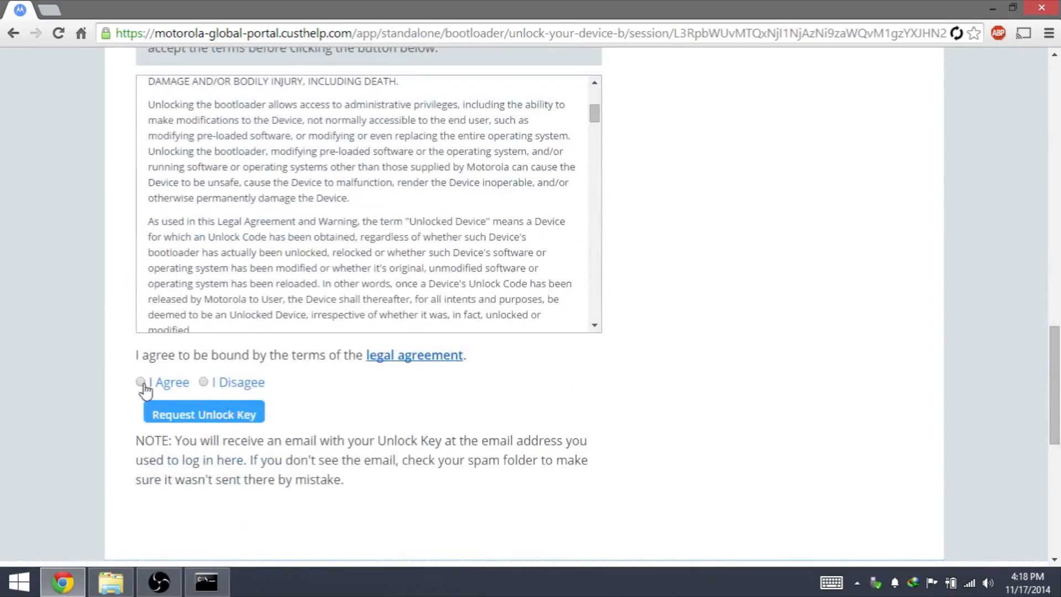
pyautogui.click(141, 383)
pyautogui.click(230, 419)
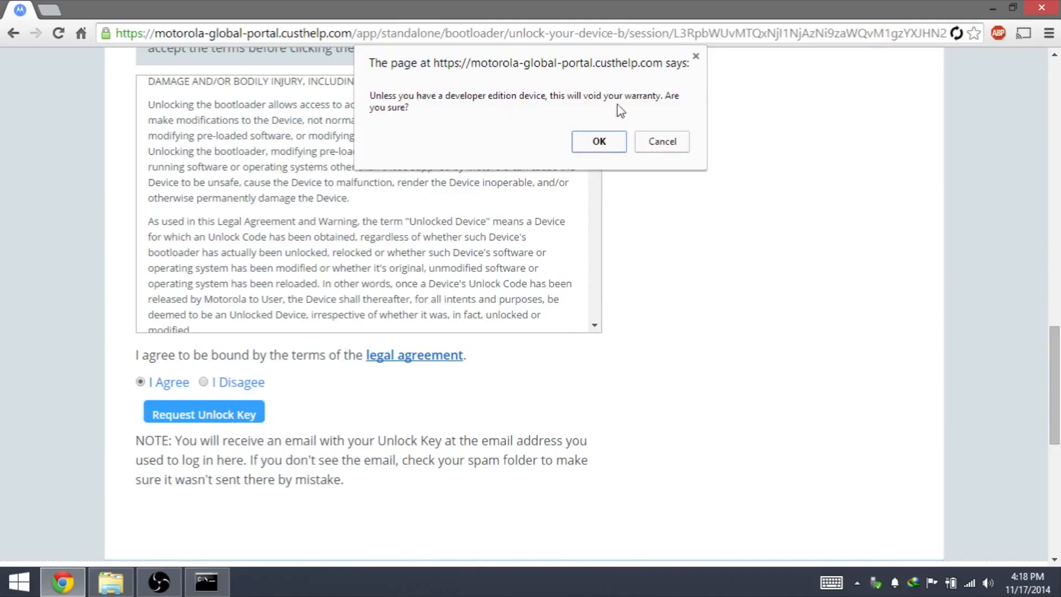
pyautogui.click(598, 142)
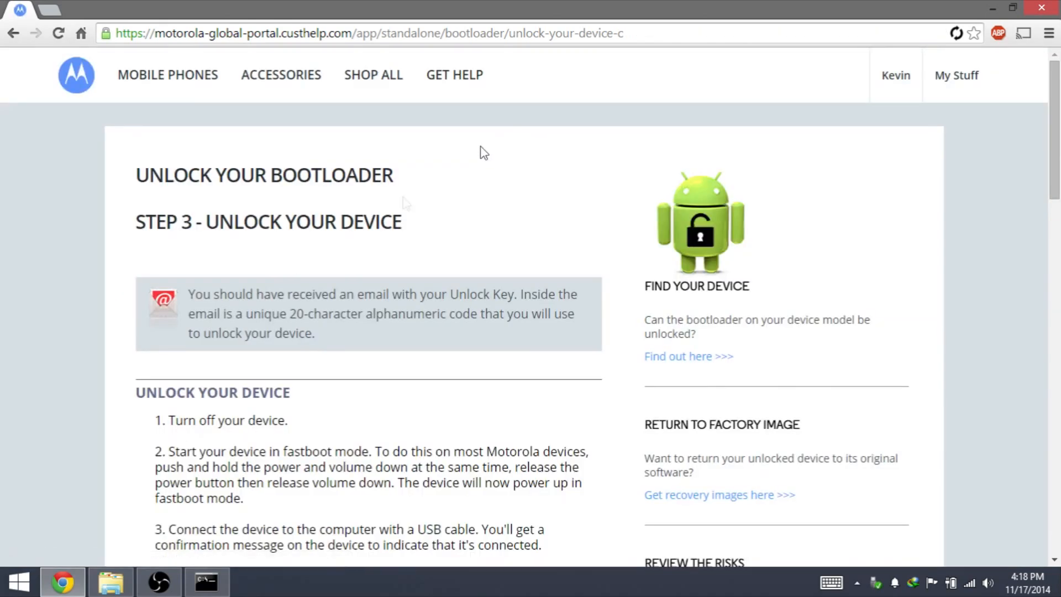
pyautogui.scroll(-2, 258, 293)
pyautogui.moveTo(220, 141); pyautogui.dragTo(449, 141)
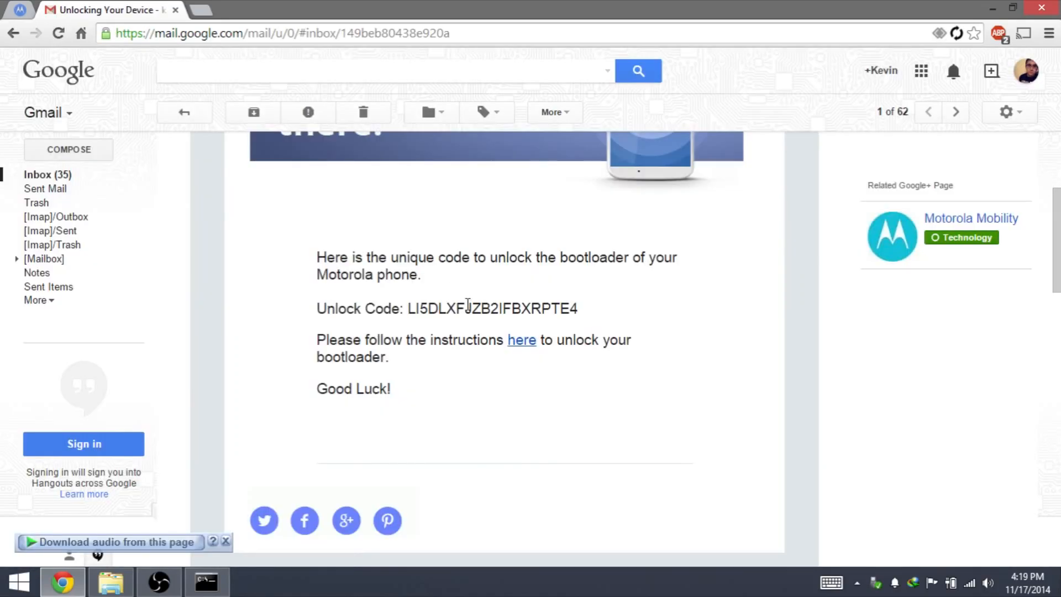
pyautogui.doubleClick(470, 308)
pyautogui.rightClick(469, 308)
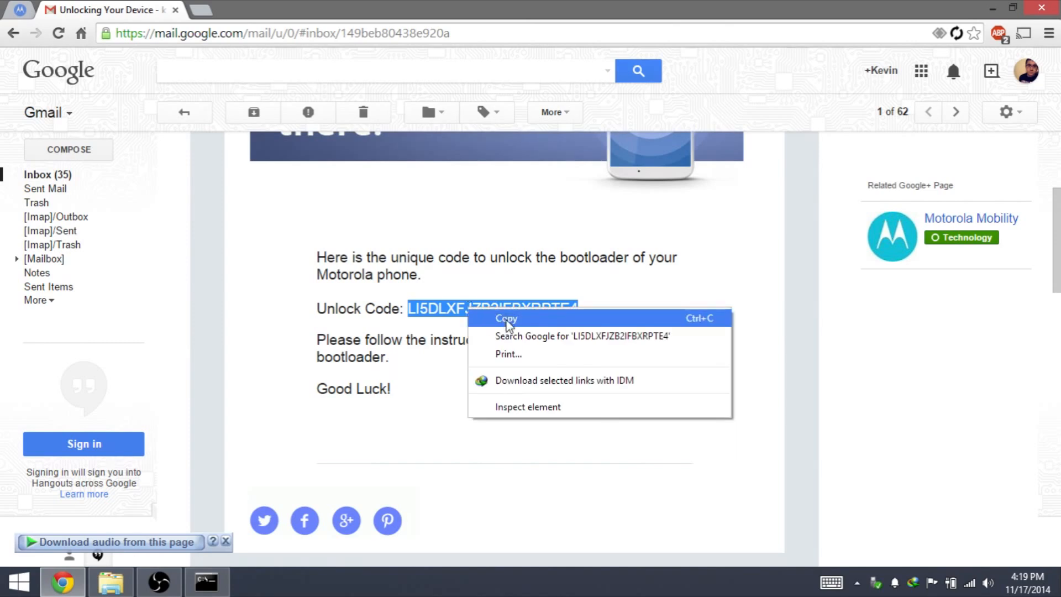
pyautogui.click(512, 320)
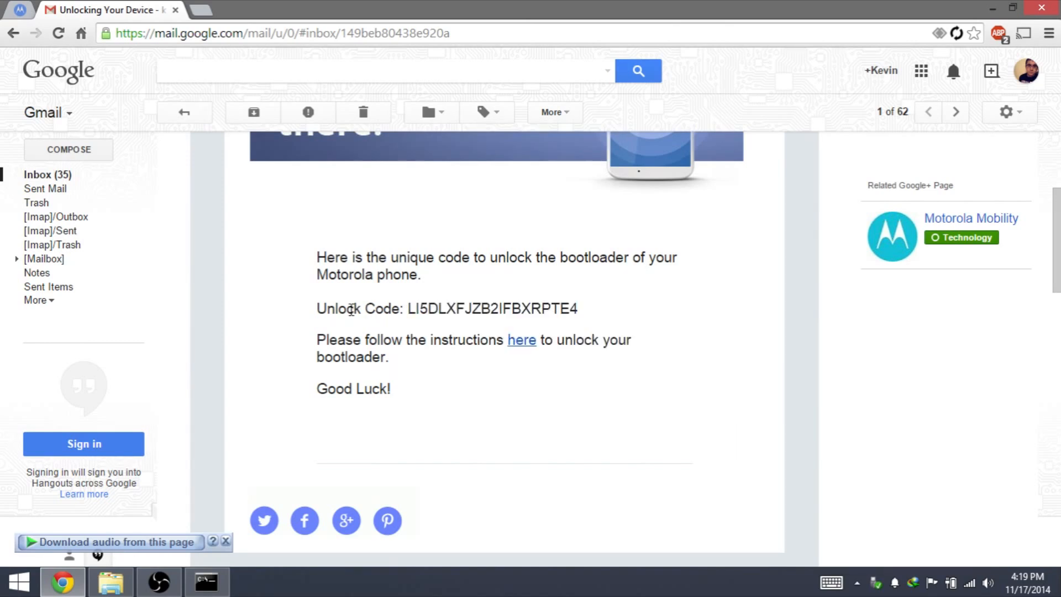
# Step: Clear the selection and return to the Motorola Step 3 unlock page
pyautogui.moveTo(354, 309); pyautogui.dragTo(579, 312)
pyautogui.click(580, 309)
pyautogui.click(38, 11)
pyautogui.scroll(-2, 224, 336)
pyautogui.scroll(-2, 226, 329)
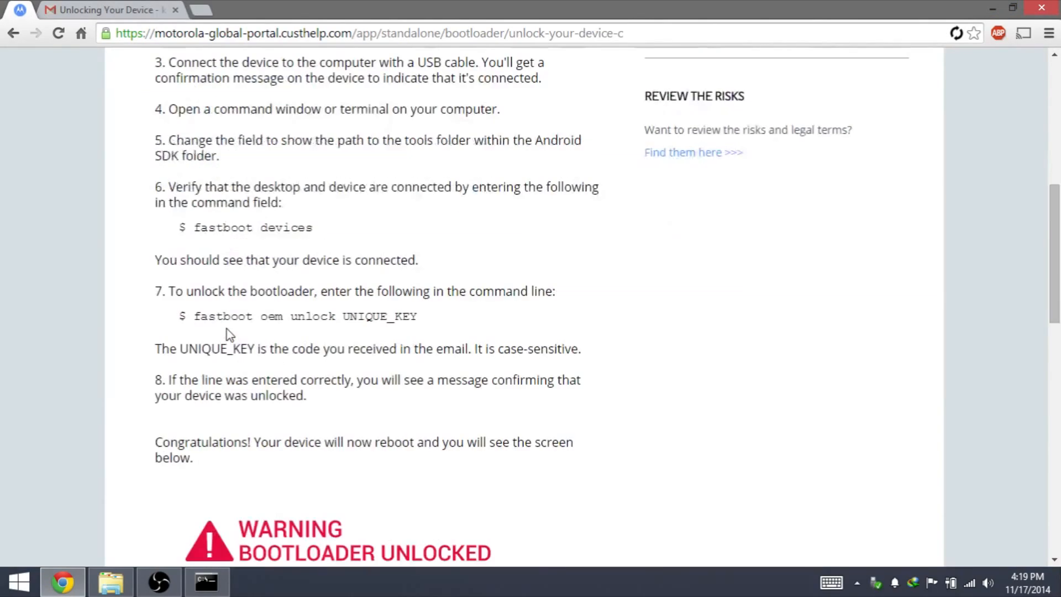
# Step: Run 'fastboot devices' in Command Prompt to confirm the phone is connected
pyautogui.click(206, 582)
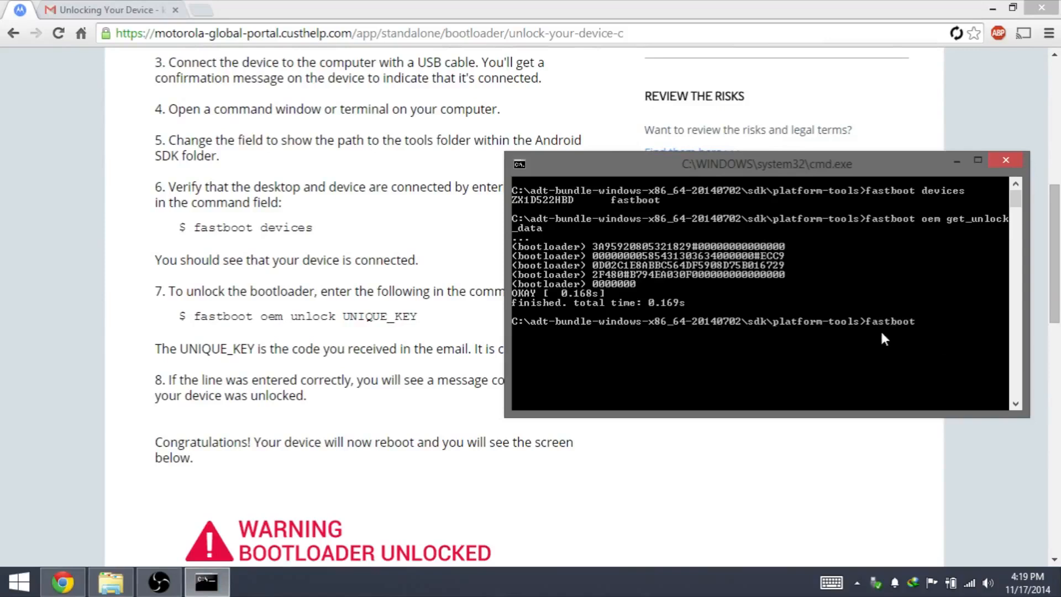
pyautogui.write(' devices')
pyautogui.press('Return')
pyautogui.scroll(-1, 614, 307)
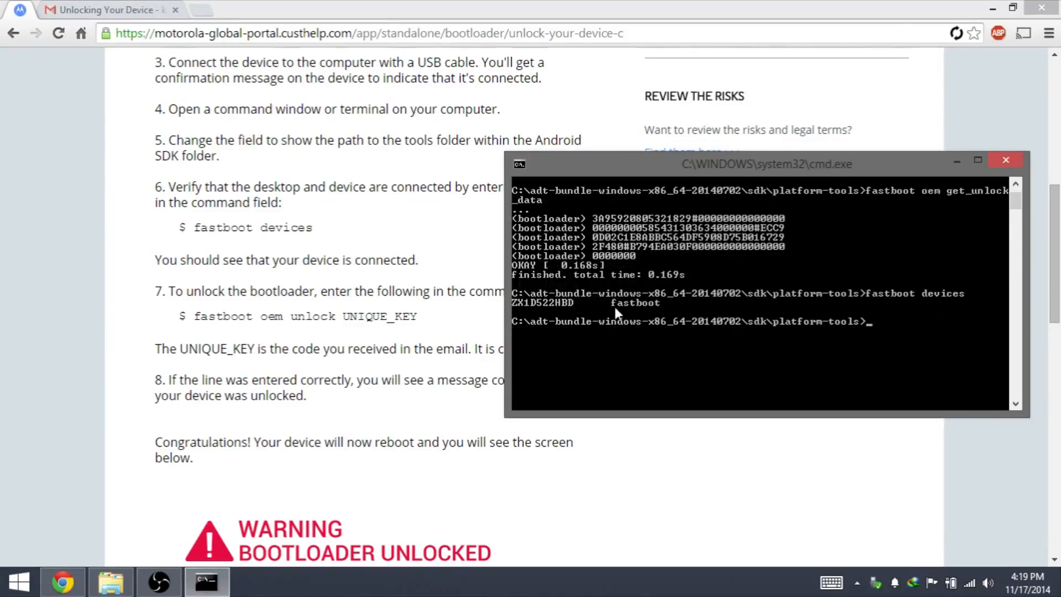
pyautogui.write('fas')
pyautogui.write('tboot oem unl')
pyautogui.press('BackSpace')
pyautogui.press('BackSpace')
pyautogui.press('BackSpace')
pyautogui.write('unlock')
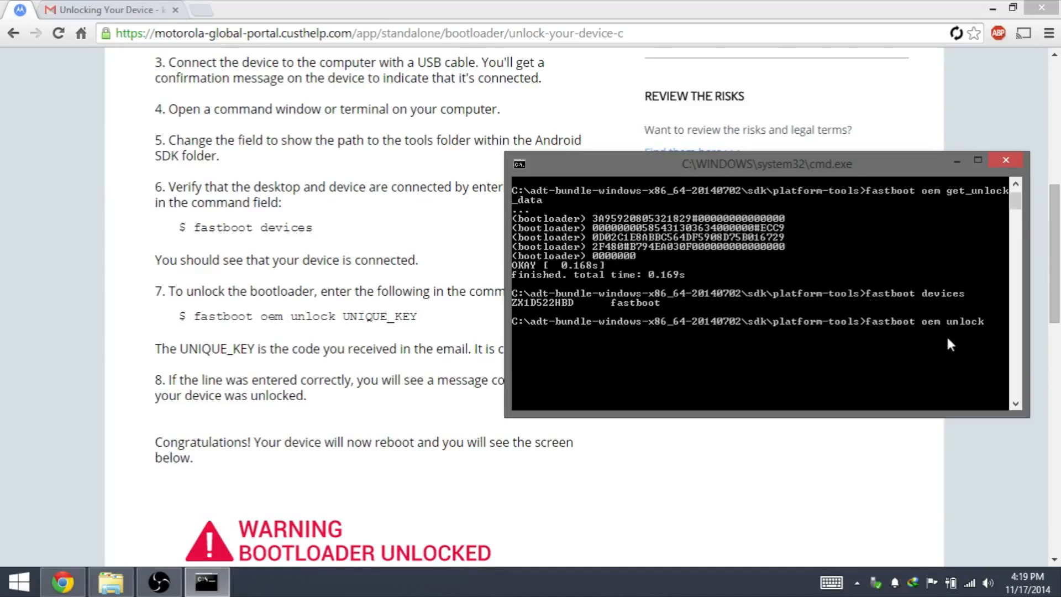
# Step: Enter 'fastboot oem unlock' with the pasted unlock key, then return to the Motorola instructions
pyautogui.rightClick(974, 341)
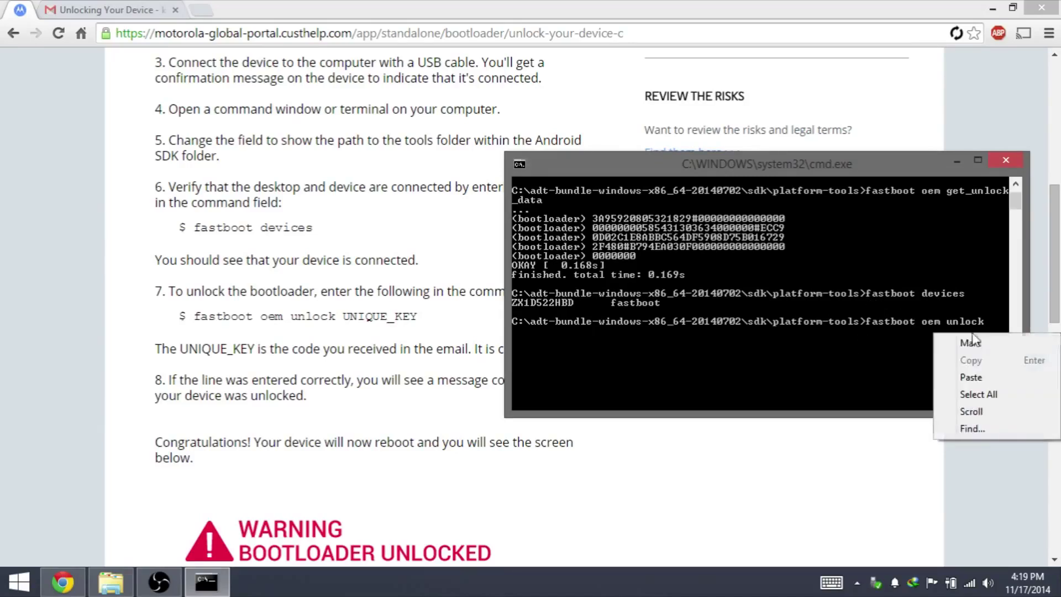
pyautogui.click(961, 375)
pyautogui.scroll(-1, 632, 329)
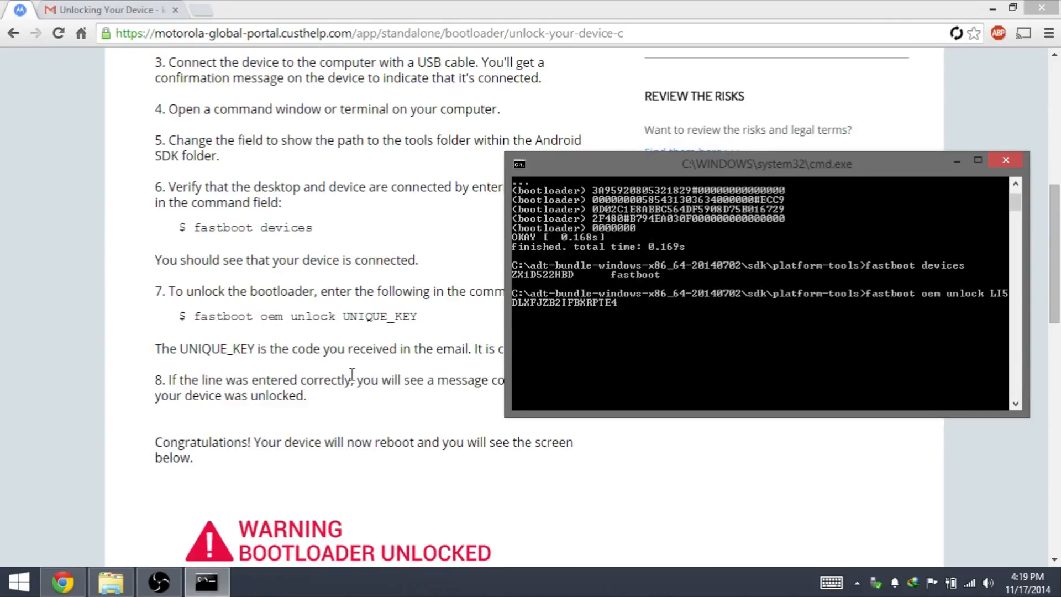
pyautogui.click(365, 387)
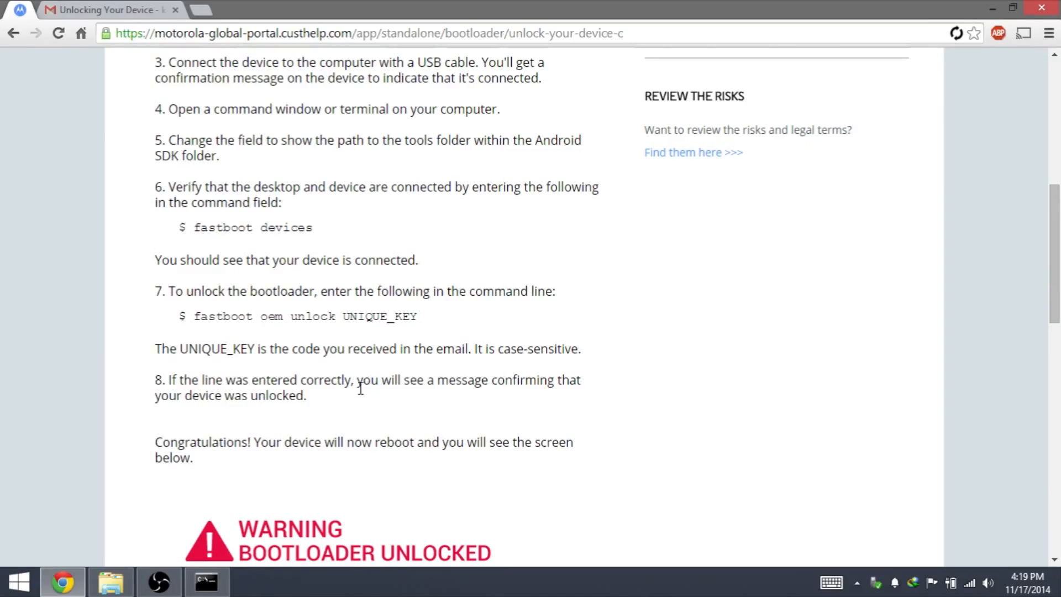
pyautogui.scroll(-3, 330, 388)
pyautogui.scroll(-1, 324, 393)
pyautogui.scroll(-3, 319, 392)
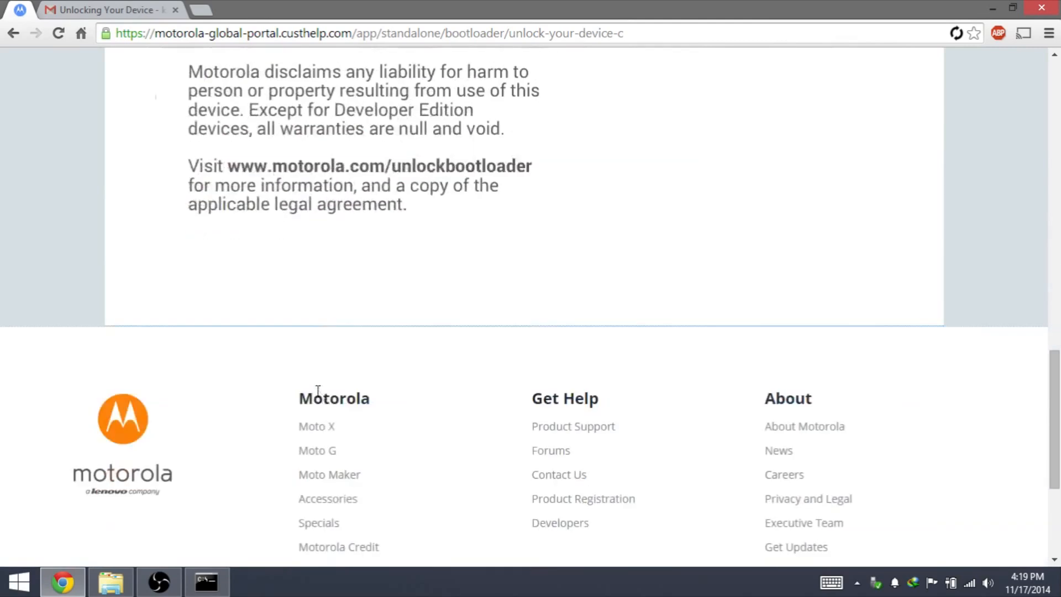
pyautogui.scroll(3, 317, 392)
pyautogui.scroll(1, 223, 259)
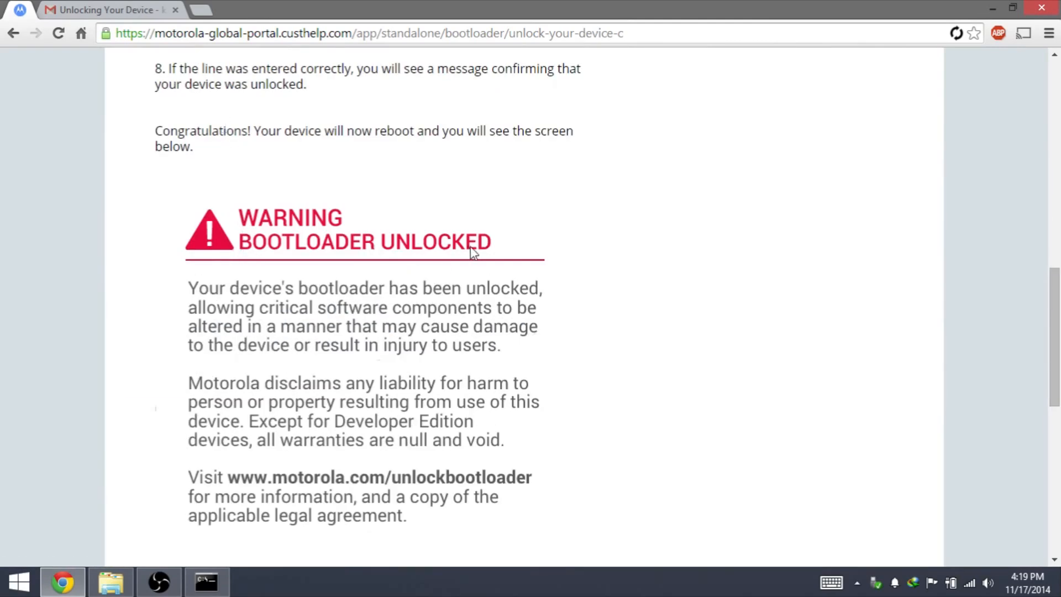
pyautogui.scroll(2, 473, 253)
pyautogui.moveTo(156, 286)
pyautogui.mouseDown()
pyautogui.moveTo(180, 304)
pyautogui.moveTo(329, 287)
pyautogui.moveTo(389, 303)
pyautogui.moveTo(427, 348)
pyautogui.mouseUp()
pyautogui.scroll(-3, 427, 348)
pyautogui.click(325, 259)
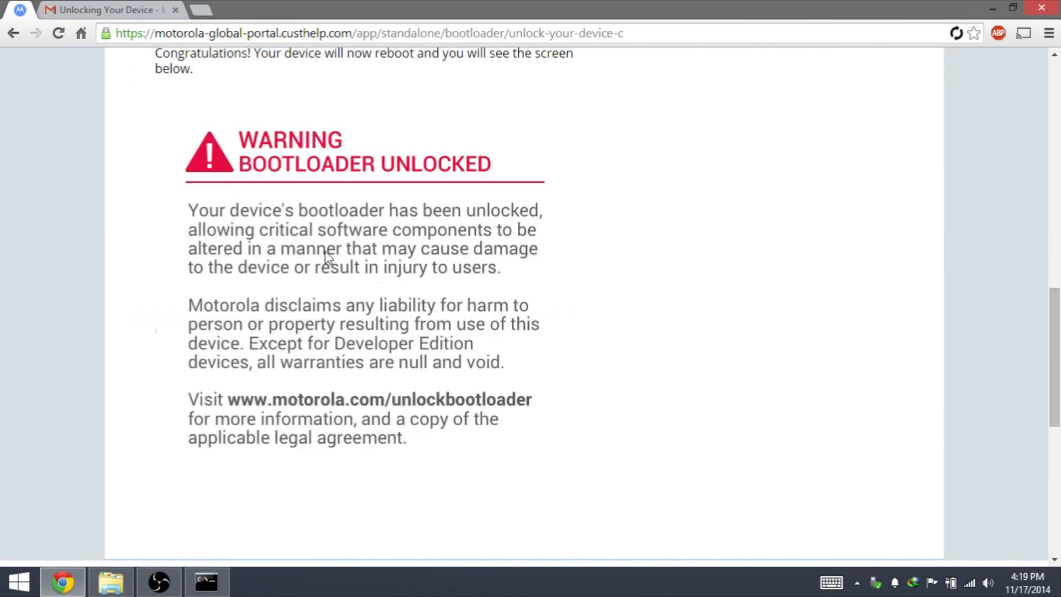